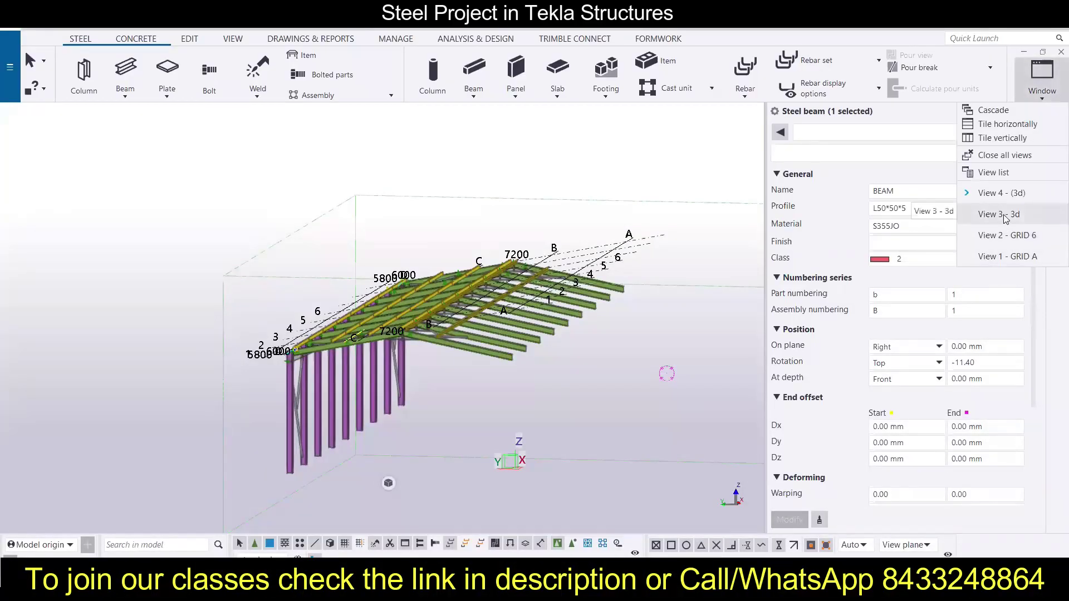
Switch to the full-building 3D view (View 3) and examine the purlin cleat at the end frame's eave
click(1000, 215)
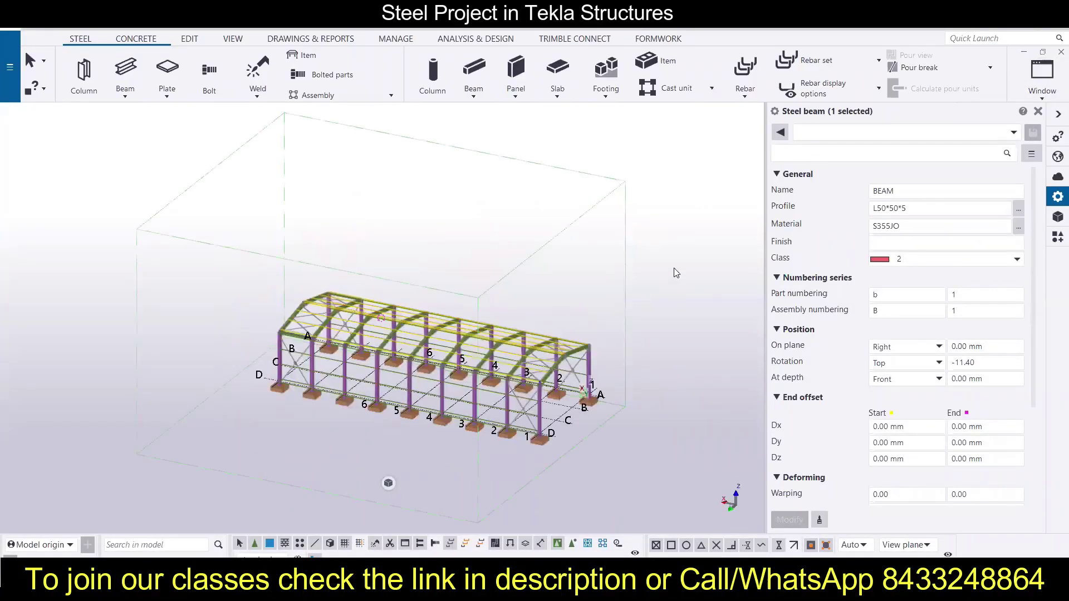
ctrl+middle_drag(644, 312, 546, 281)
scroll(474, 421, up, 10)
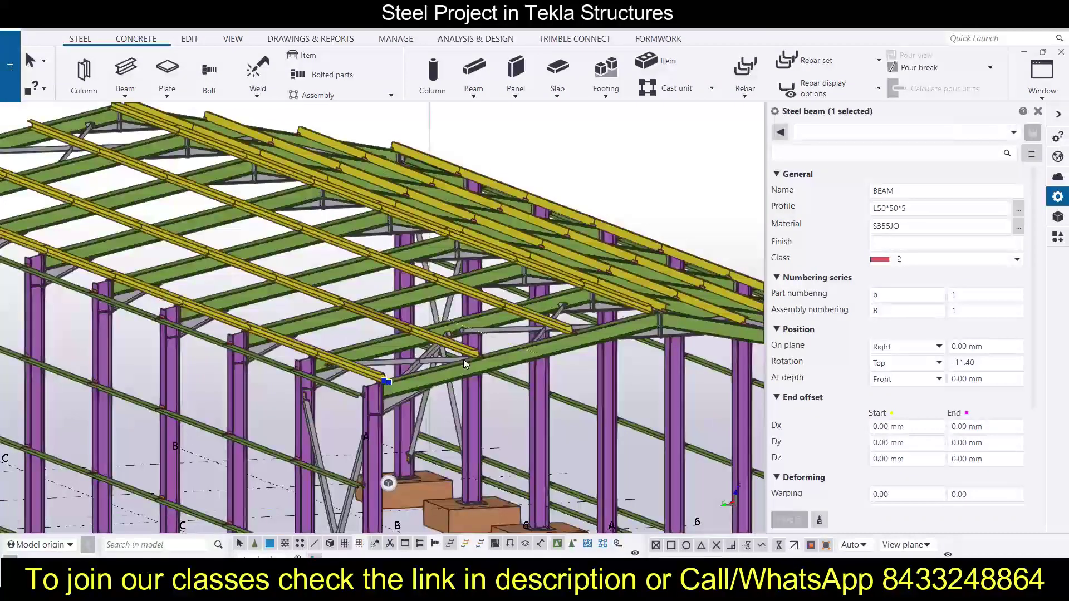
scroll(465, 357, down, 10)
ctrl+middle_drag(462, 339, 224, 365)
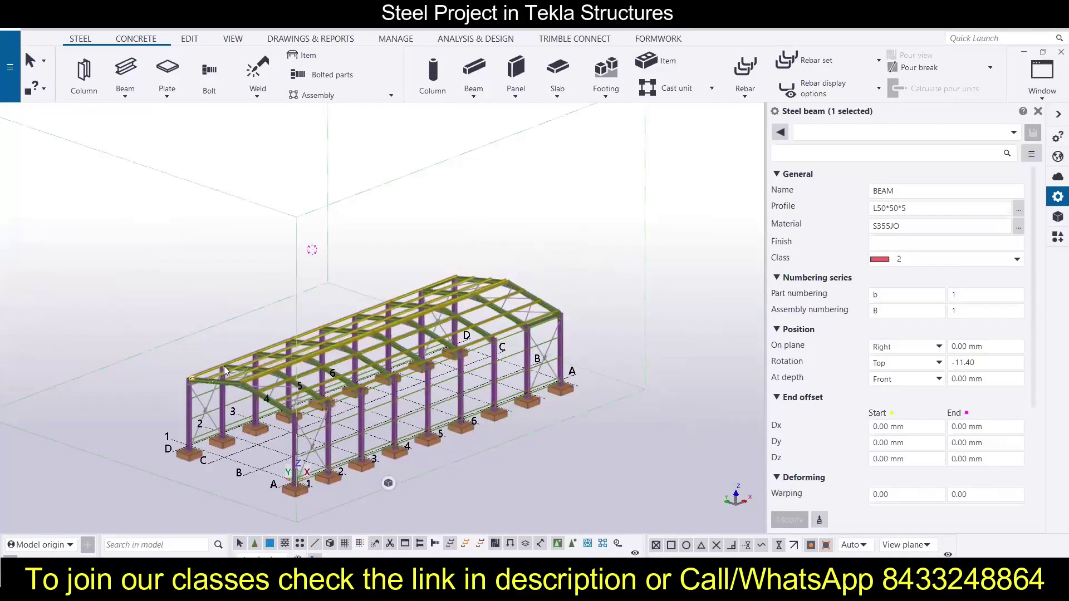
scroll(226, 371, up, 10)
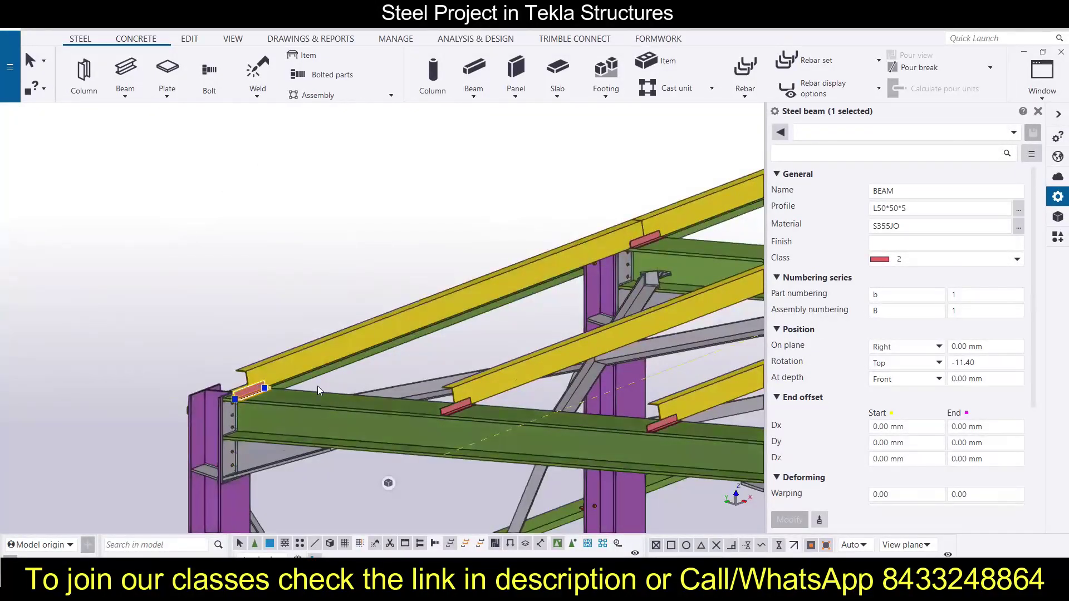
click(266, 387)
scroll(338, 374, down, 10)
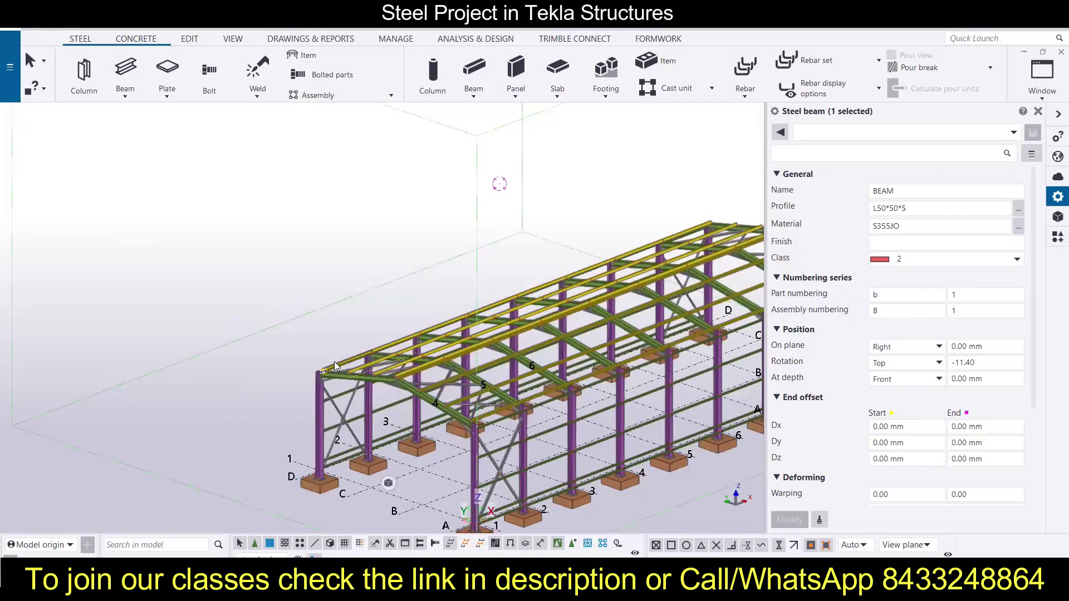
scroll(335, 359, down, 3)
scroll(524, 503, up, 4)
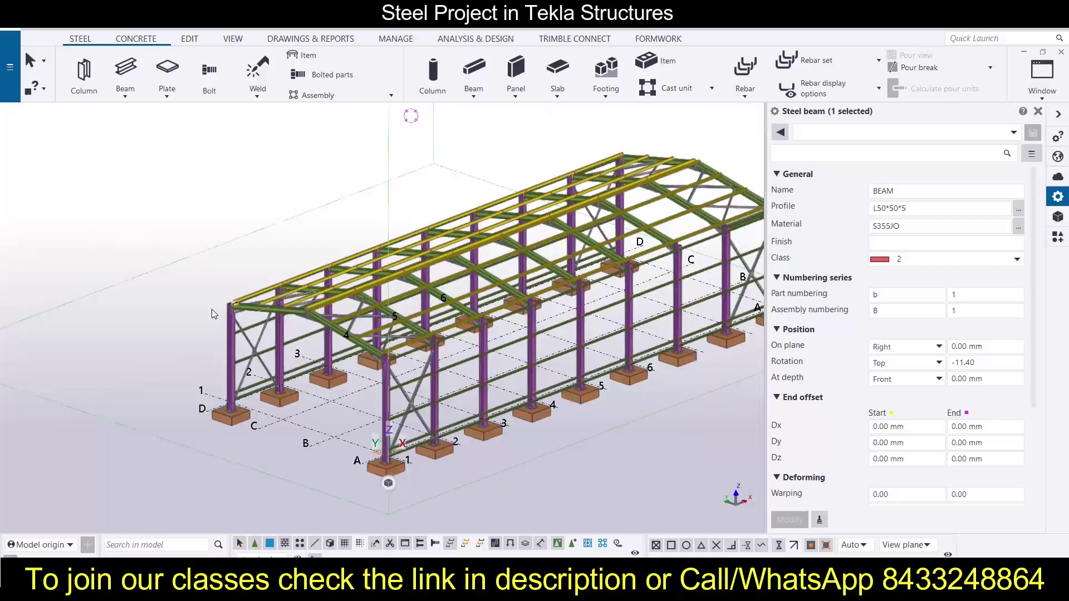
scroll(237, 305, up, 4)
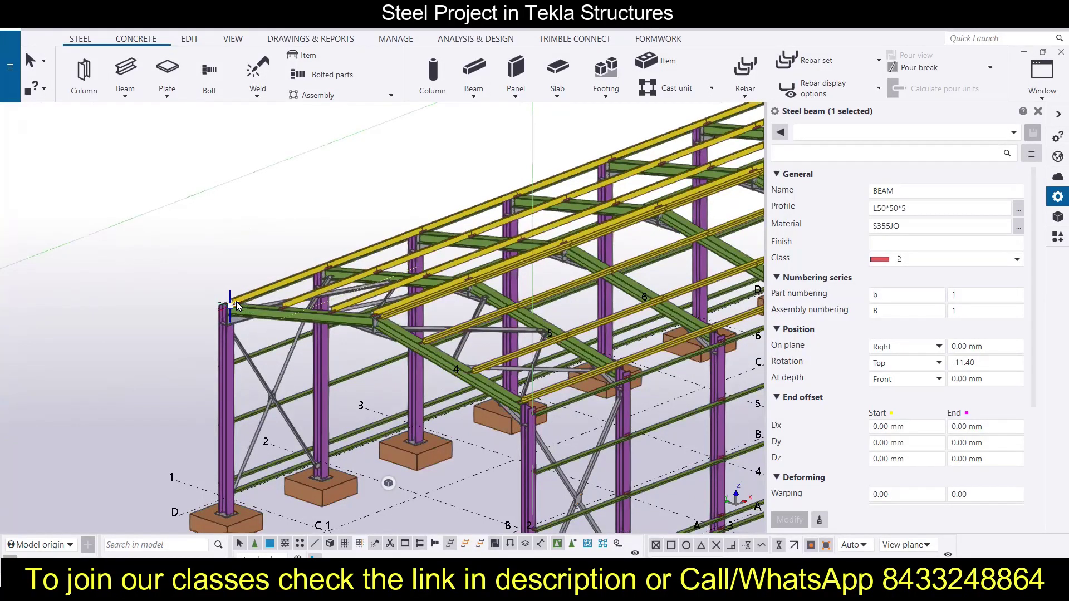
scroll(223, 309, up, 8)
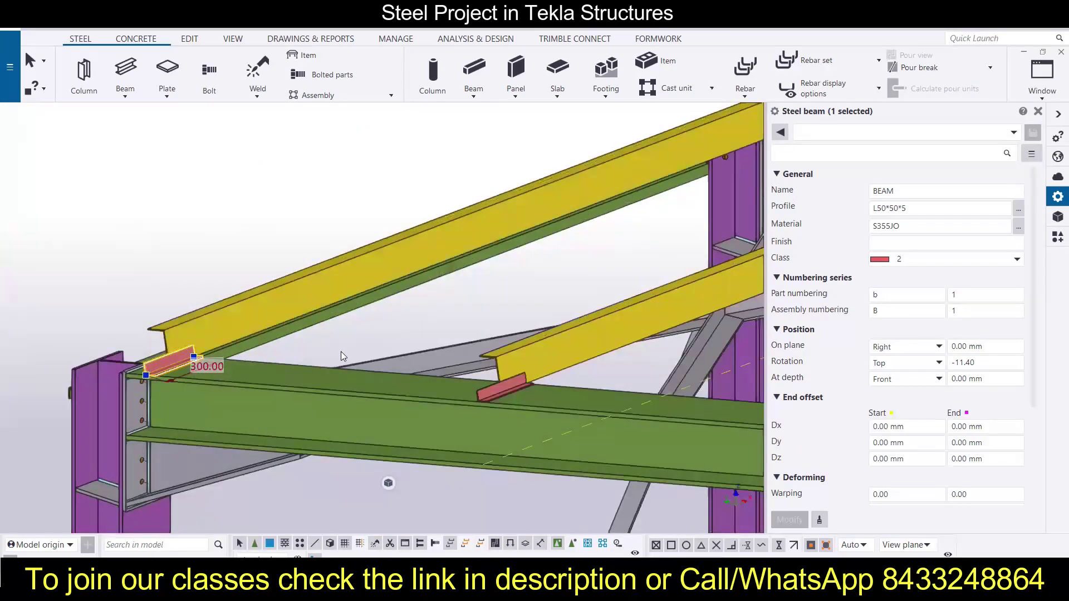
Select all eight purlin cleats along both slopes of the end frame's rafters and delete them
ctrl+click(489, 395)
scroll(447, 399, down, 5)
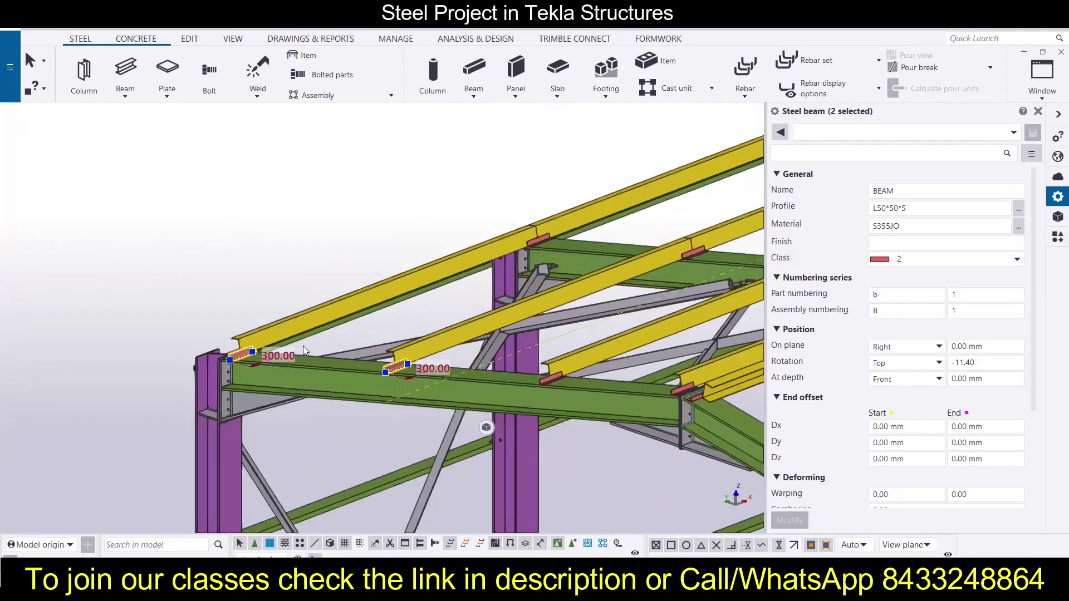
scroll(458, 370, up, 3)
scroll(456, 368, up, 2)
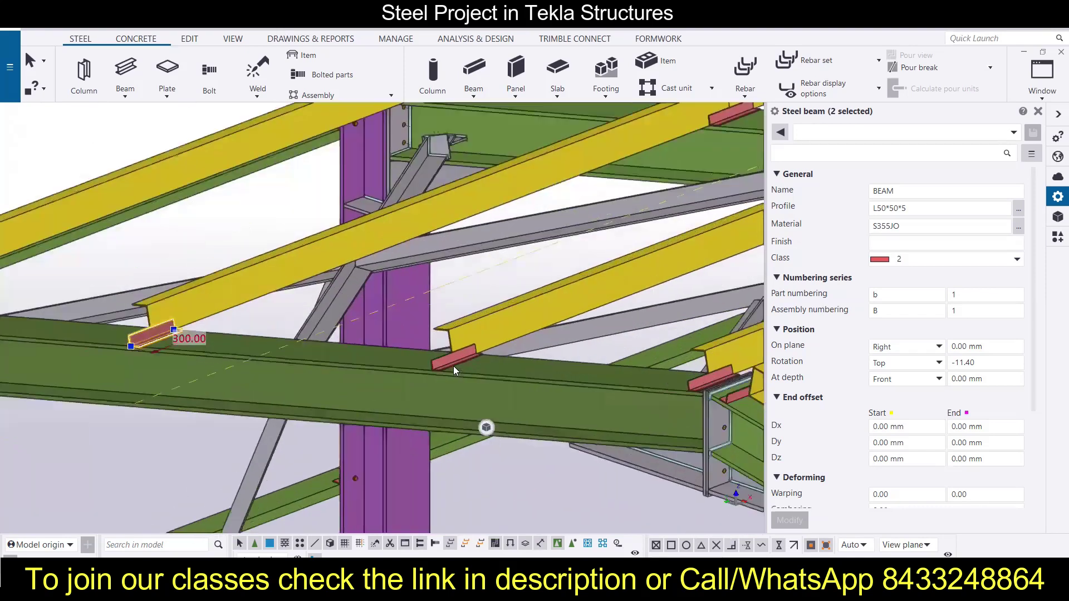
ctrl+click(450, 359)
scroll(488, 365, down, 2)
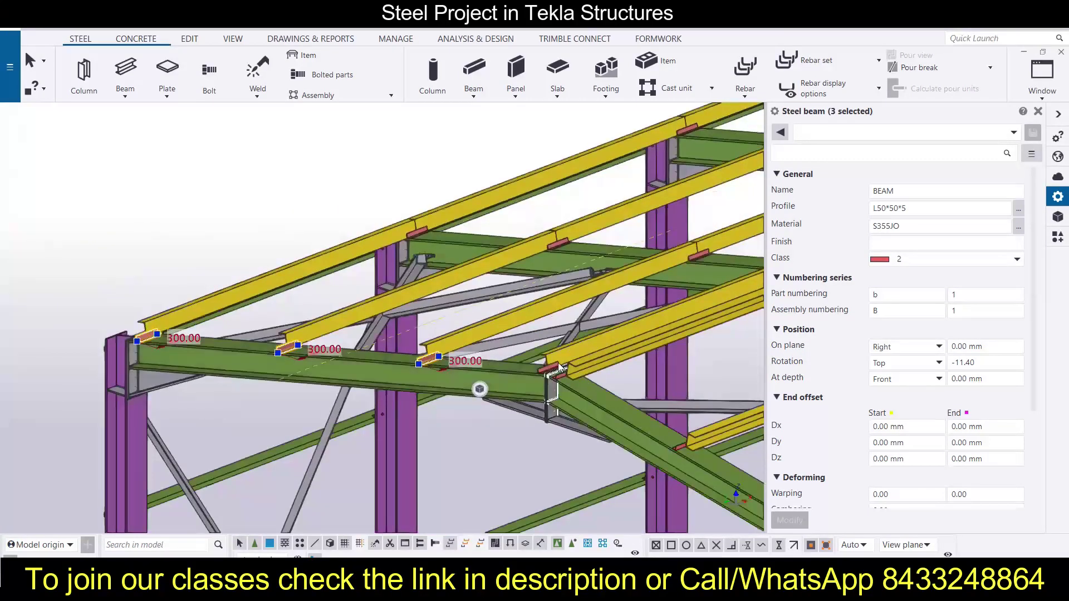
scroll(554, 362, up, 3)
ctrl+click(537, 377)
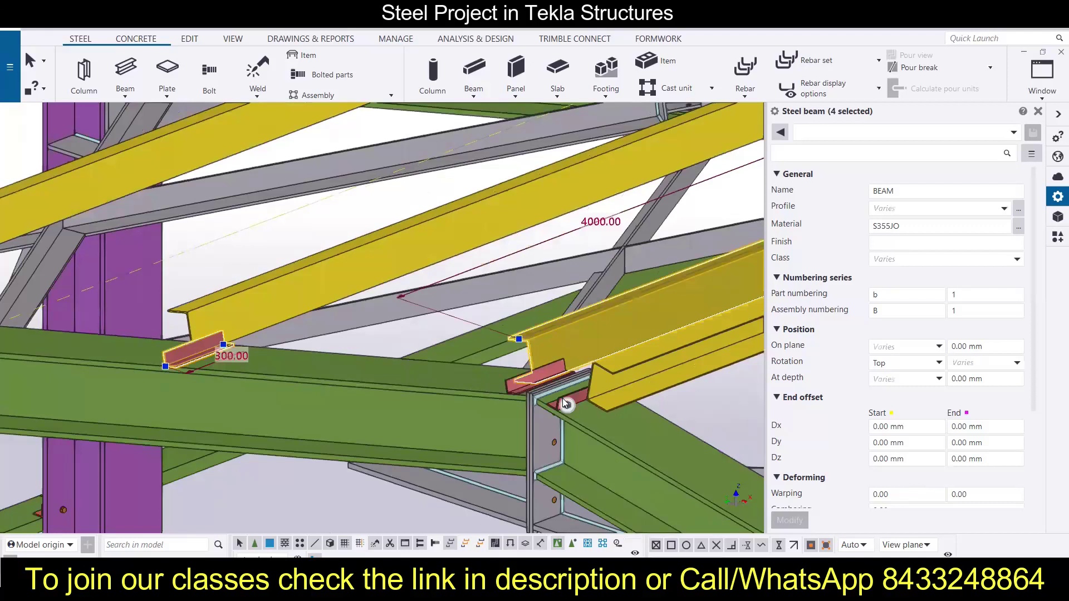
ctrl+click(542, 338)
ctrl+click(542, 339)
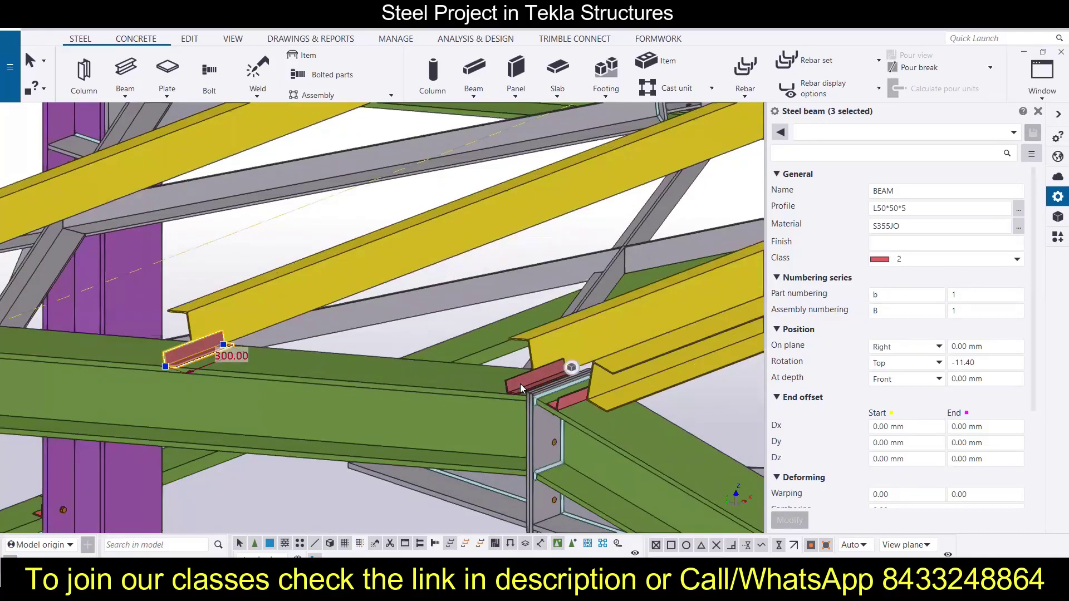
ctrl+click(513, 382)
scroll(501, 379, down, 5)
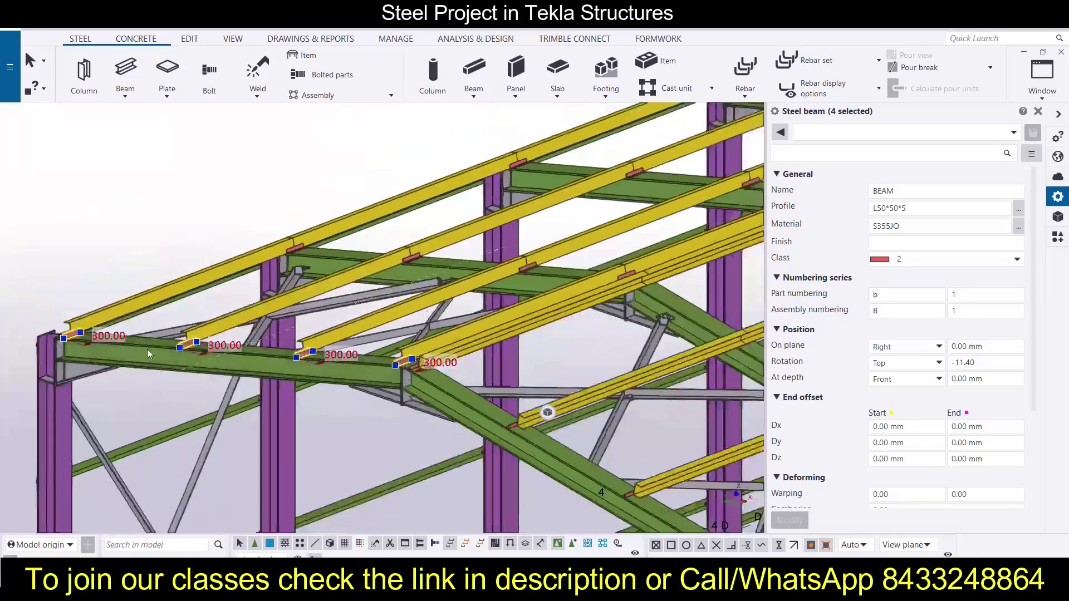
scroll(430, 357, up, 5)
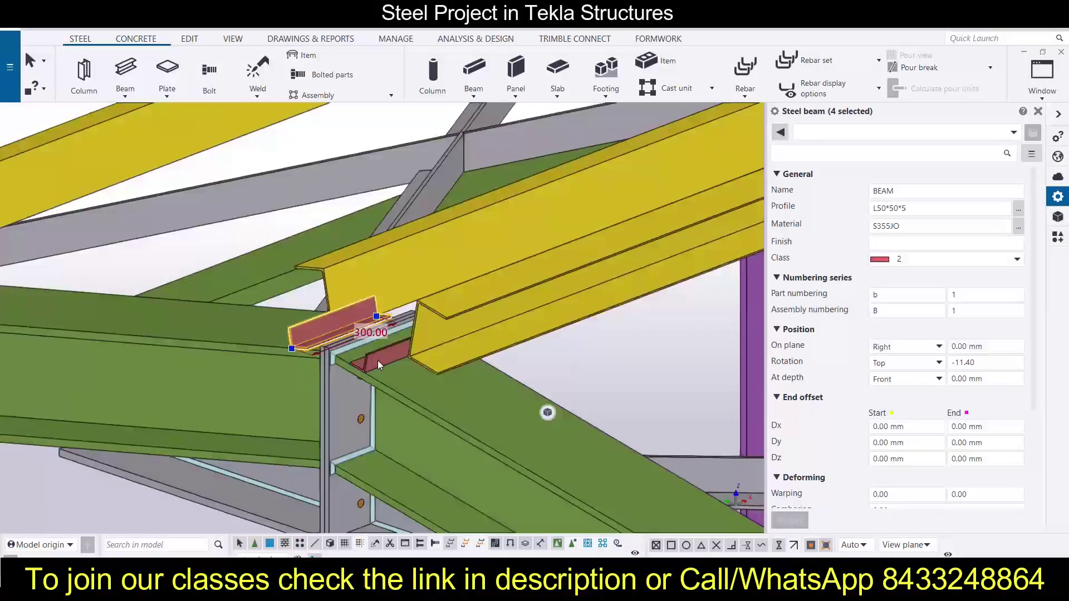
ctrl+click(377, 360)
scroll(376, 360, down, 5)
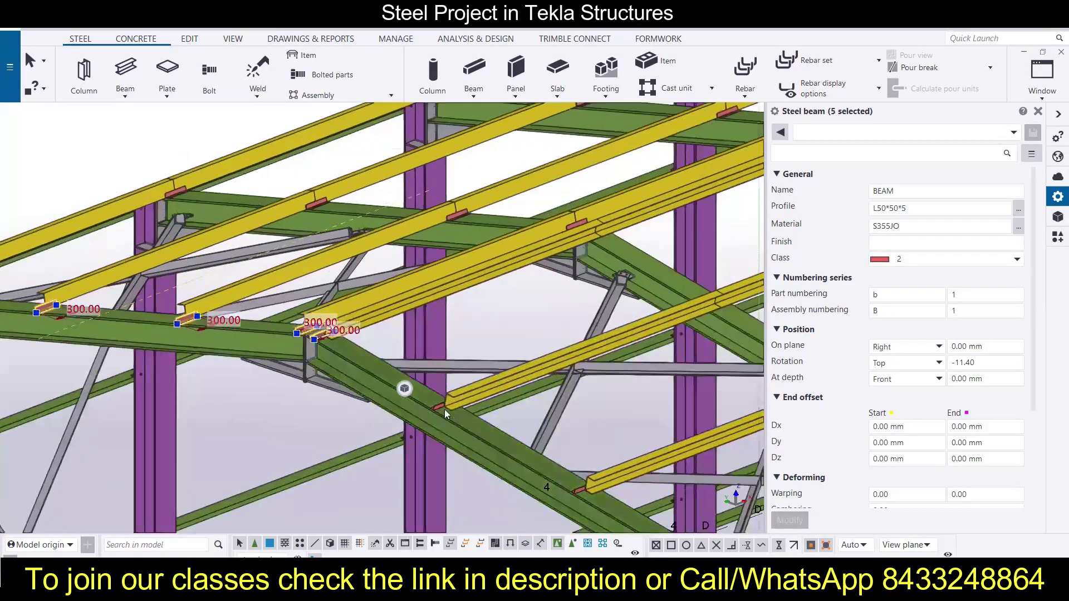
scroll(437, 405, up, 5)
scroll(433, 405, up, 3)
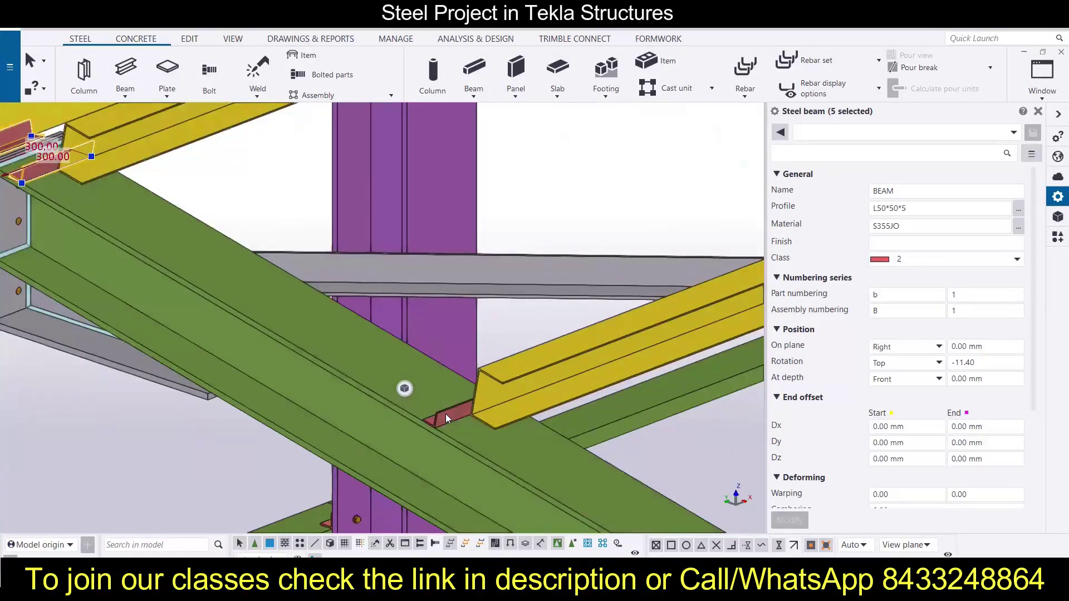
ctrl+click(445, 413)
scroll(445, 413, down, 5)
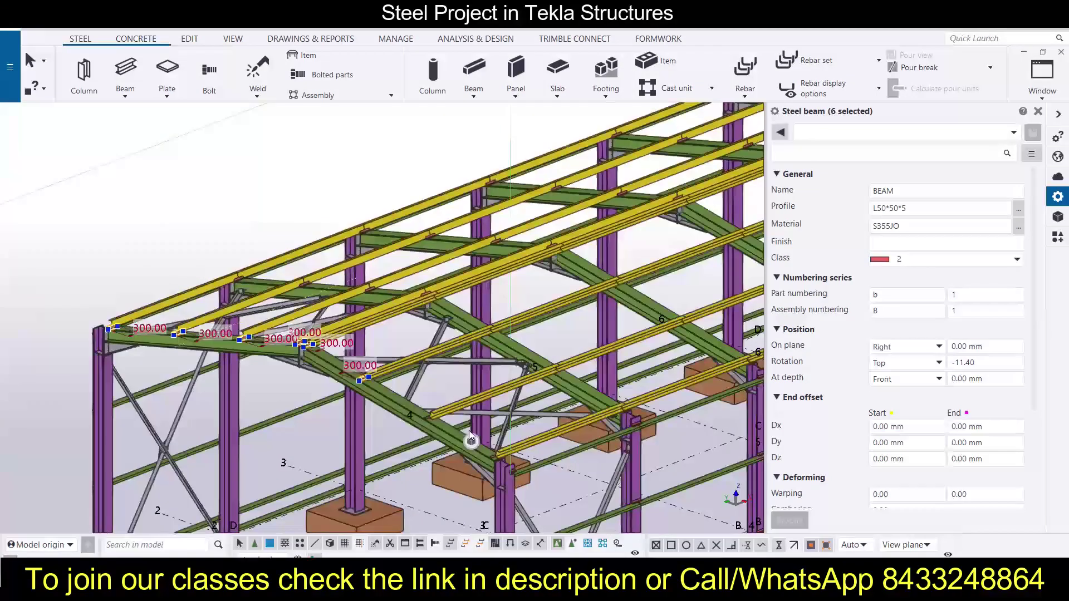
scroll(521, 479, up, 5)
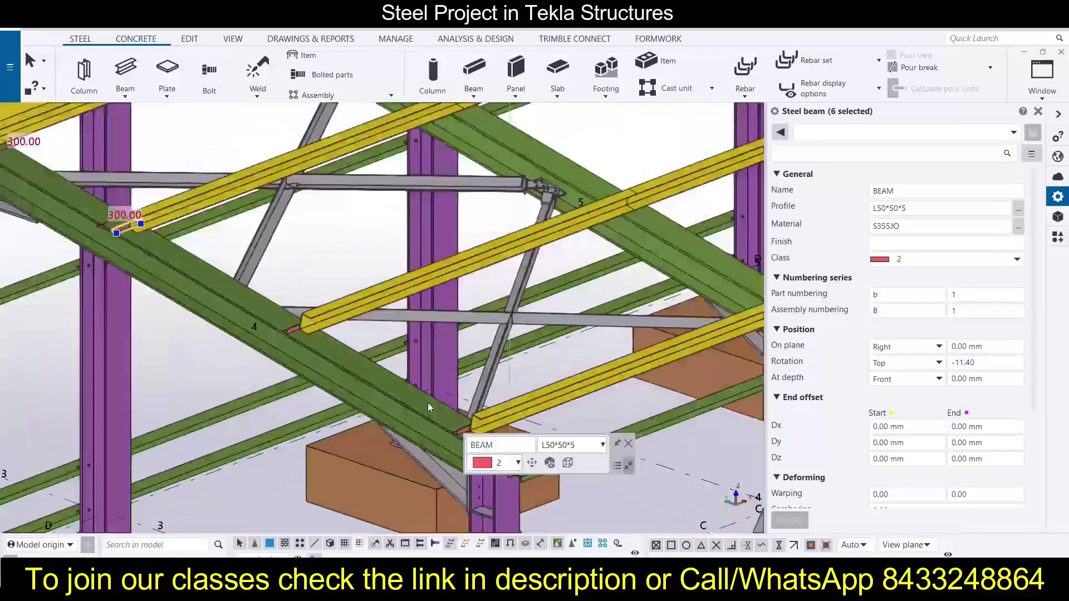
scroll(473, 441, up, 2)
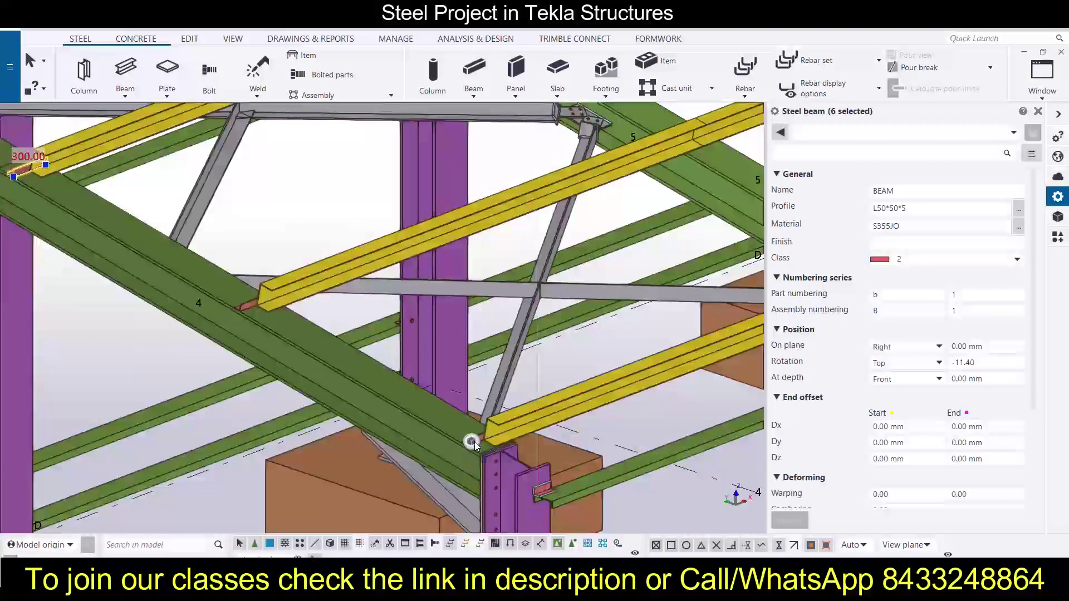
ctrl+click(239, 303)
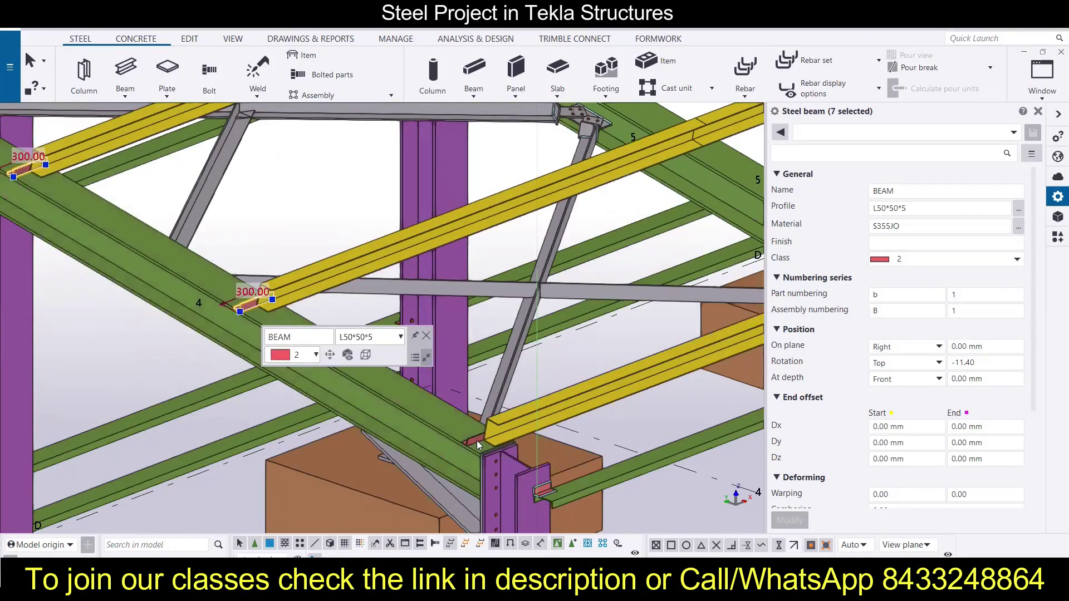
ctrl+click(474, 442)
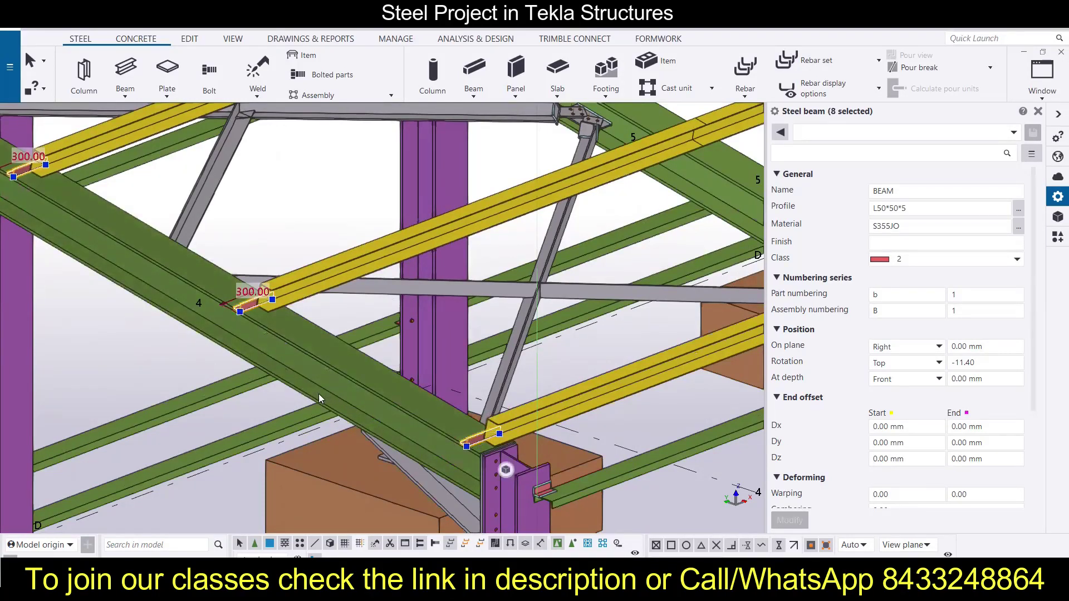
scroll(317, 393, down, 3)
scroll(360, 336, down, 3)
scroll(361, 337, down, 1)
mouse_move(245, 413)
ctrl+middle_down()
mouse_move(296, 422)
mouse_move(278, 431)
mouse_move(254, 413)
ctrl+middle_up()
scroll(253, 417, up, 8)
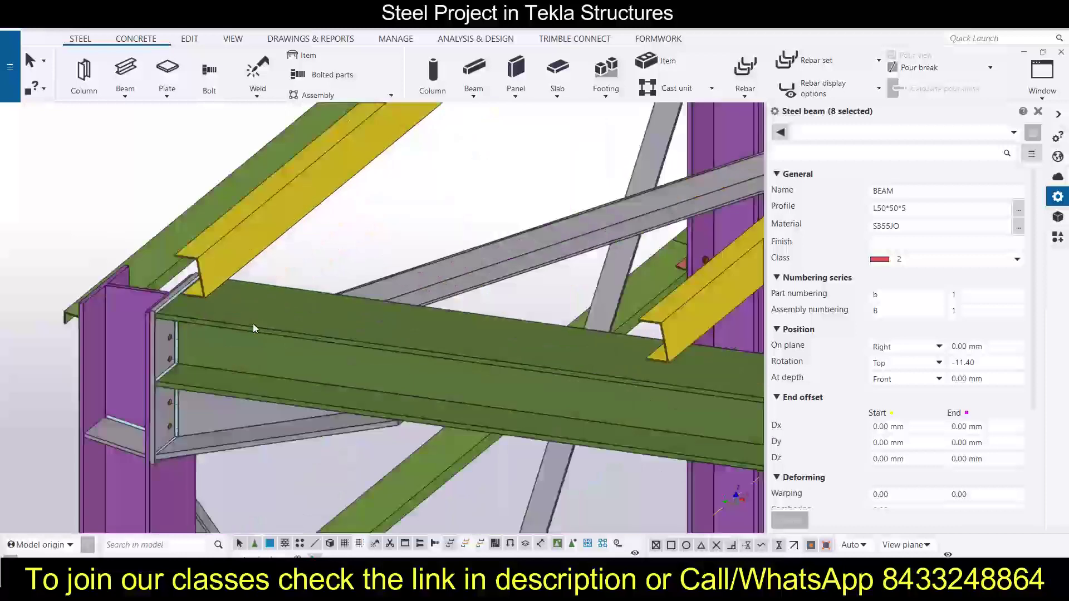
scroll(253, 325, up, 2)
click(126, 71)
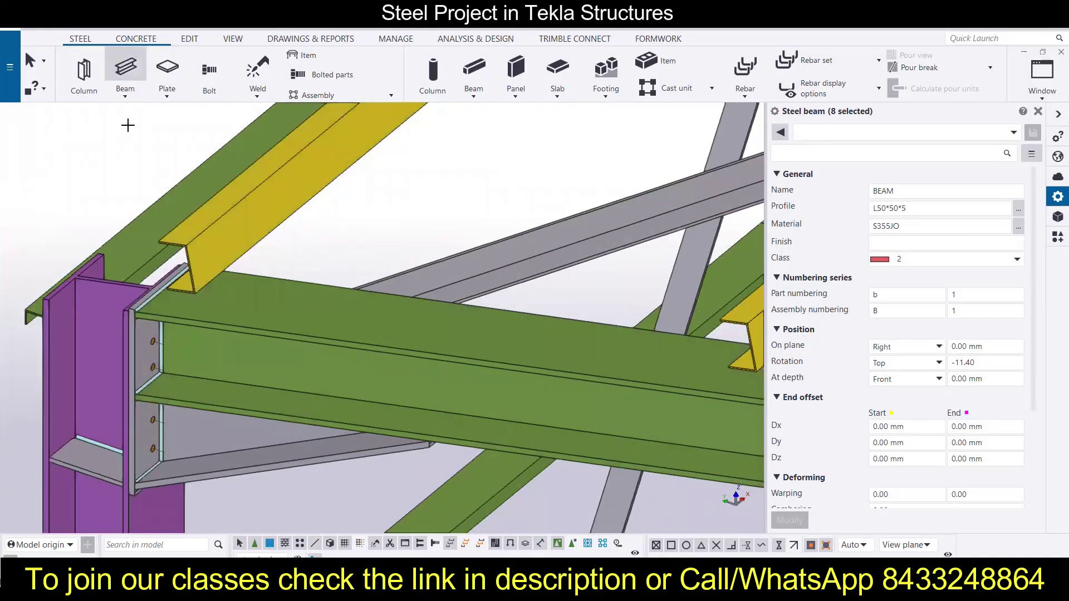
click(934, 214)
click(907, 227)
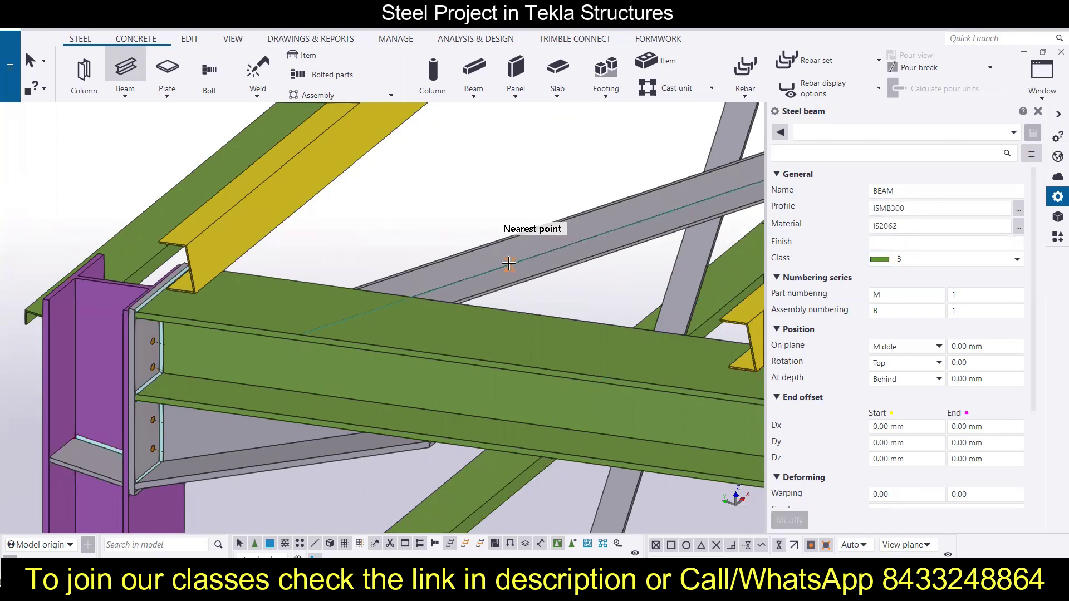
scroll(495, 254, down, 5)
scroll(496, 255, down, 2)
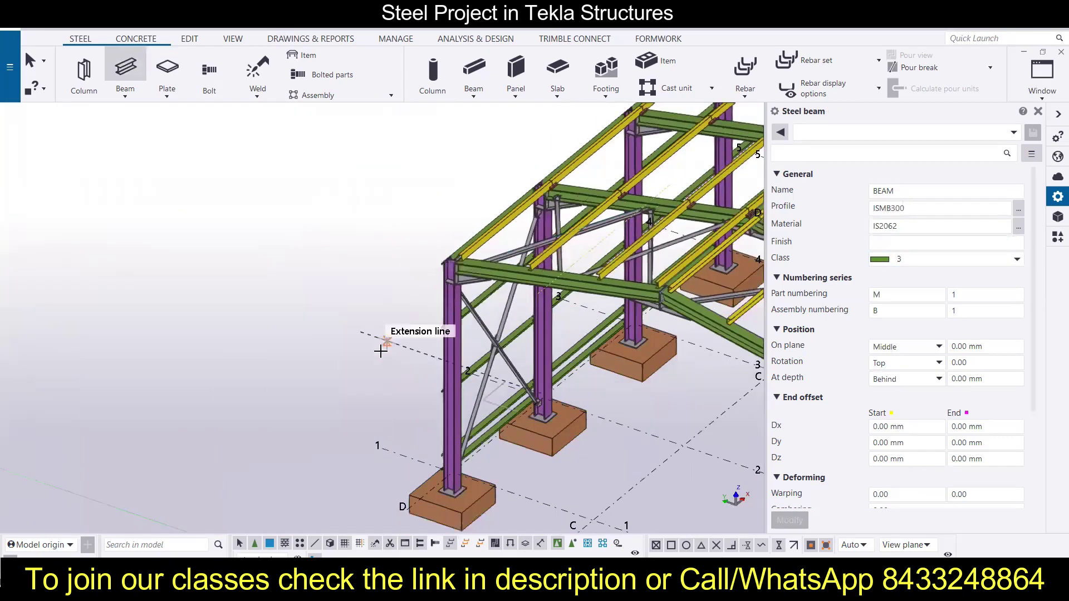
scroll(363, 274, down, 2)
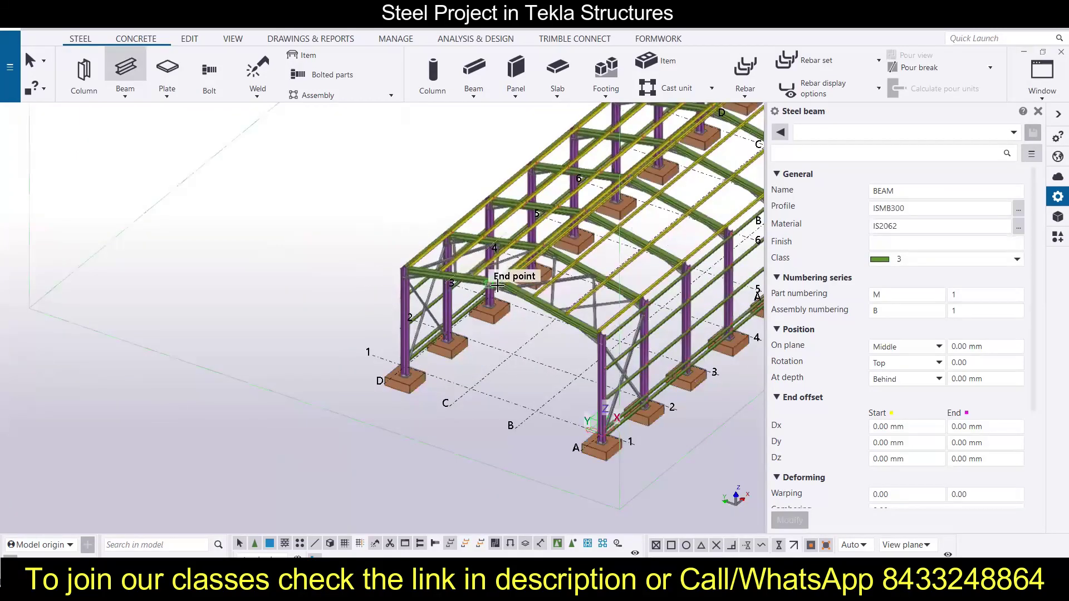
scroll(498, 284, up, 2)
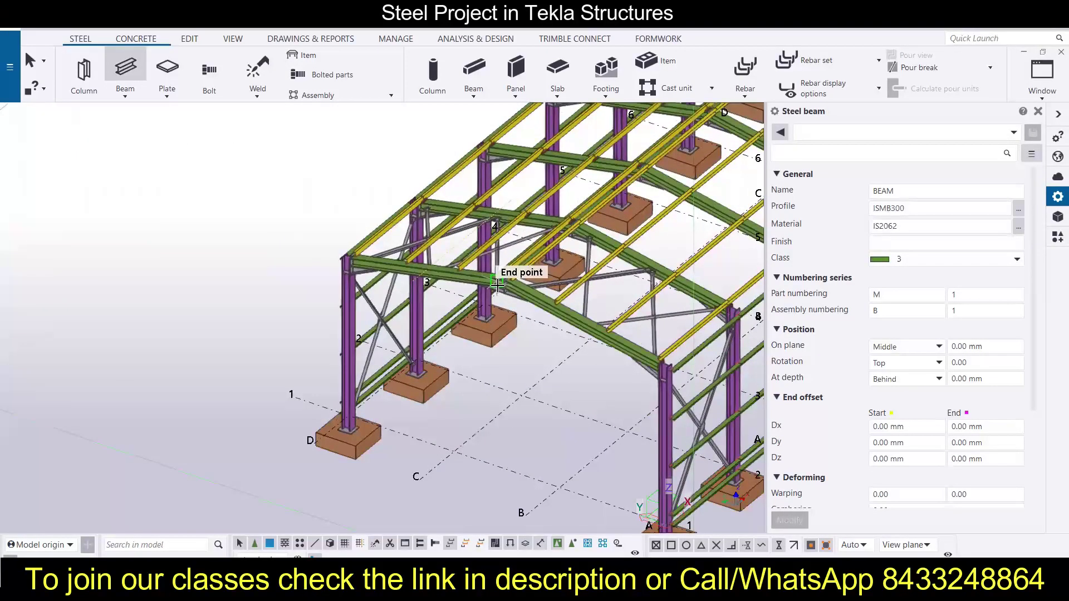
scroll(509, 312, up, 6)
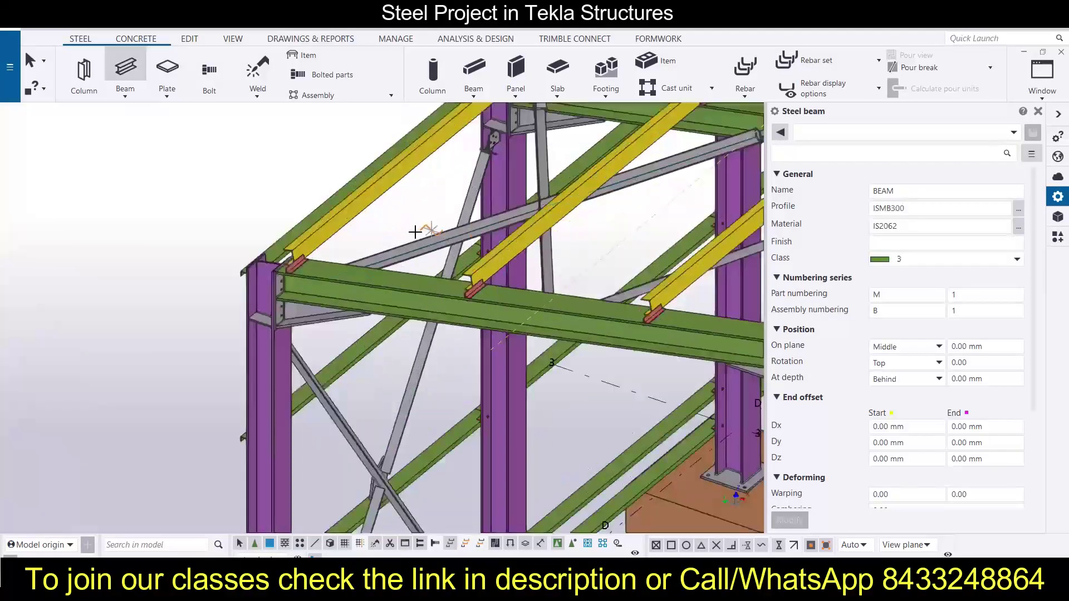
key(Escape)
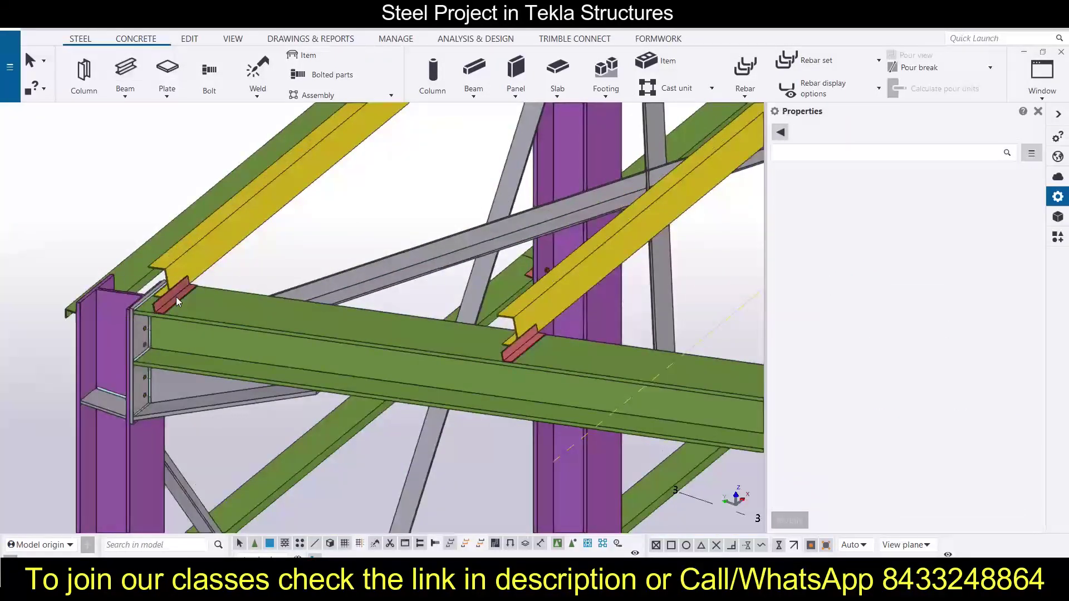
Select the cleat at the end frame's eave, copy its profile name L50*50*5, inspect its rotation setting and clear the selection
click(176, 299)
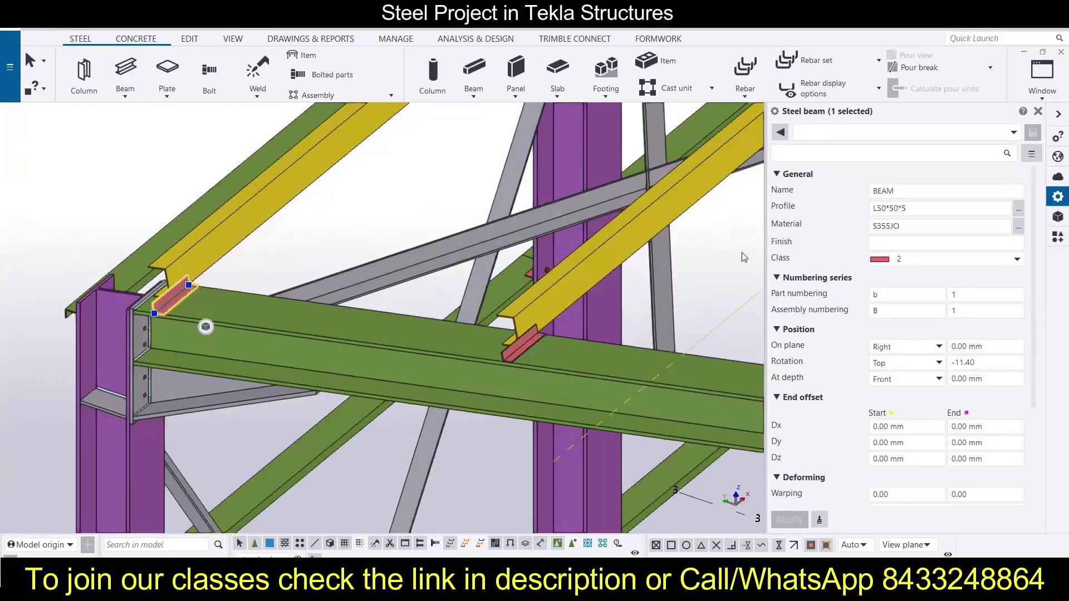
drag(919, 209, 859, 219)
right_click(896, 213)
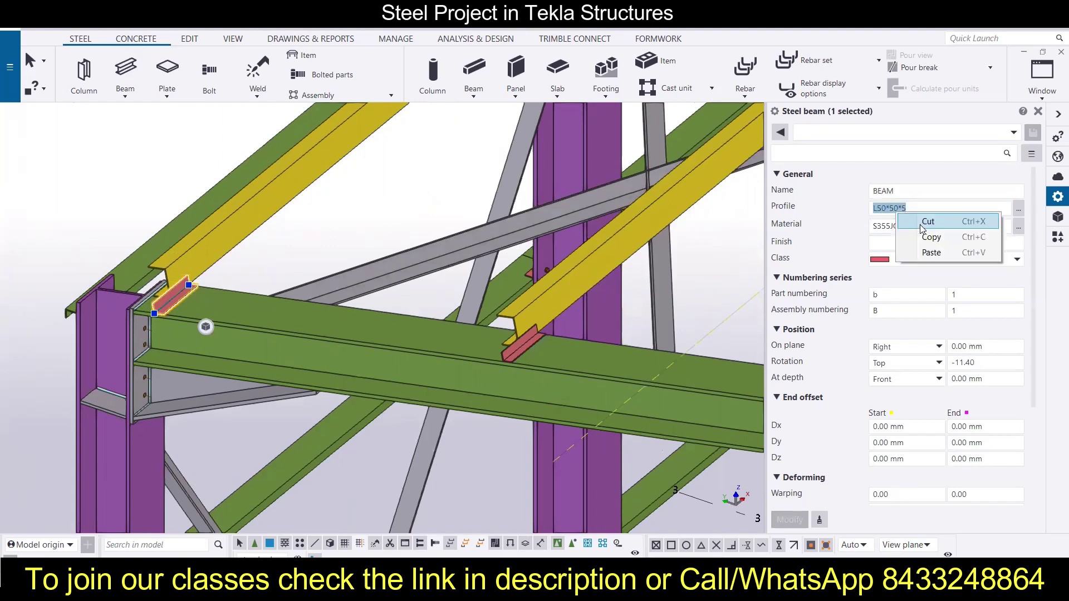
click(928, 237)
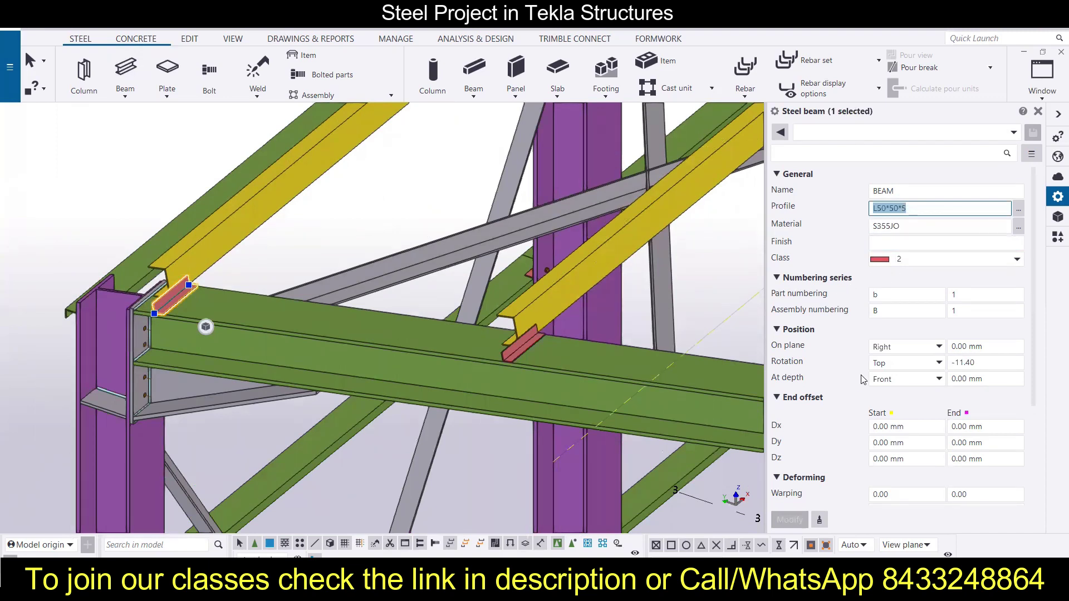
click(962, 362)
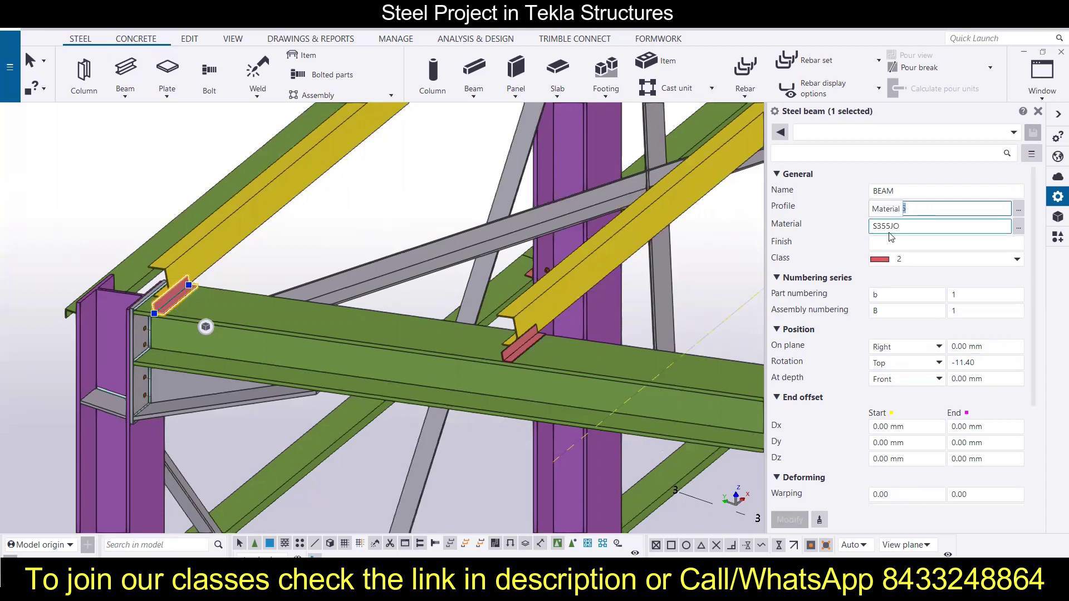
click(310, 218)
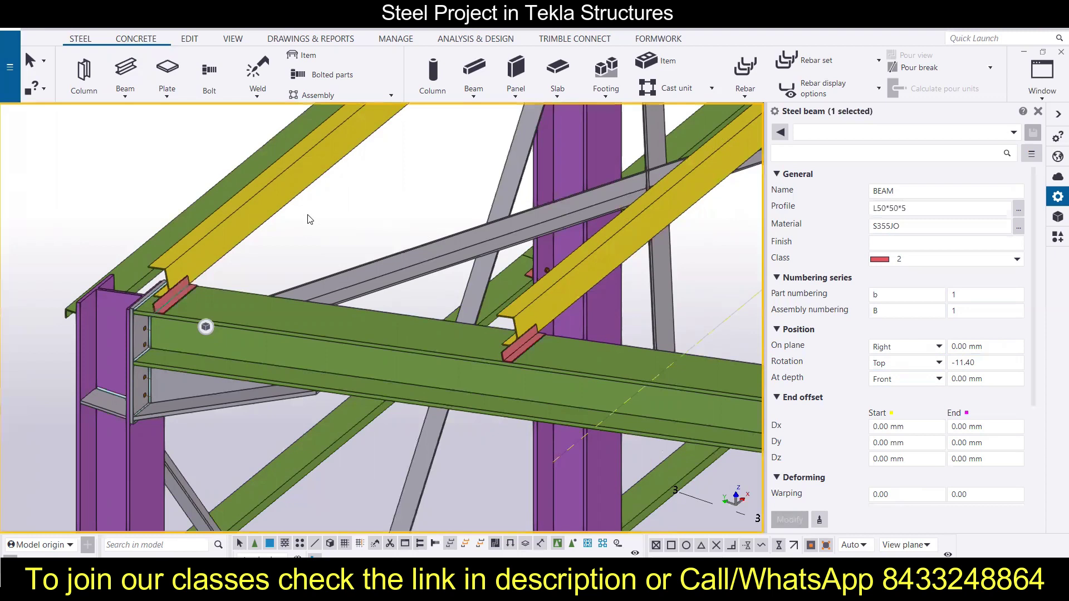
Remove the end frame's restored purlin cleats again and start a new steel beam with profile L50*50*5
key(ctrl+z)
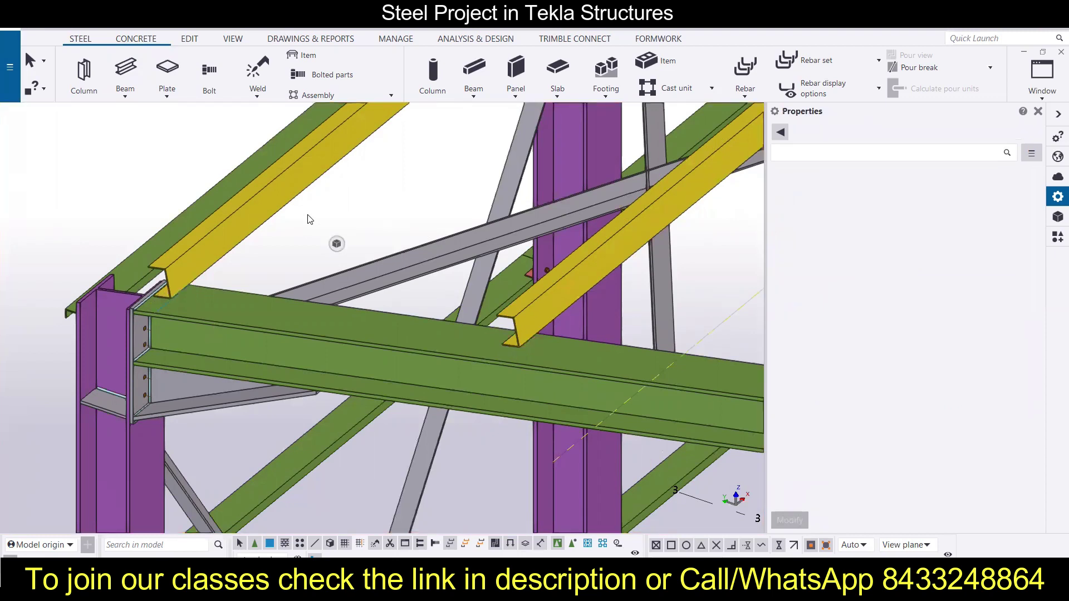
click(119, 69)
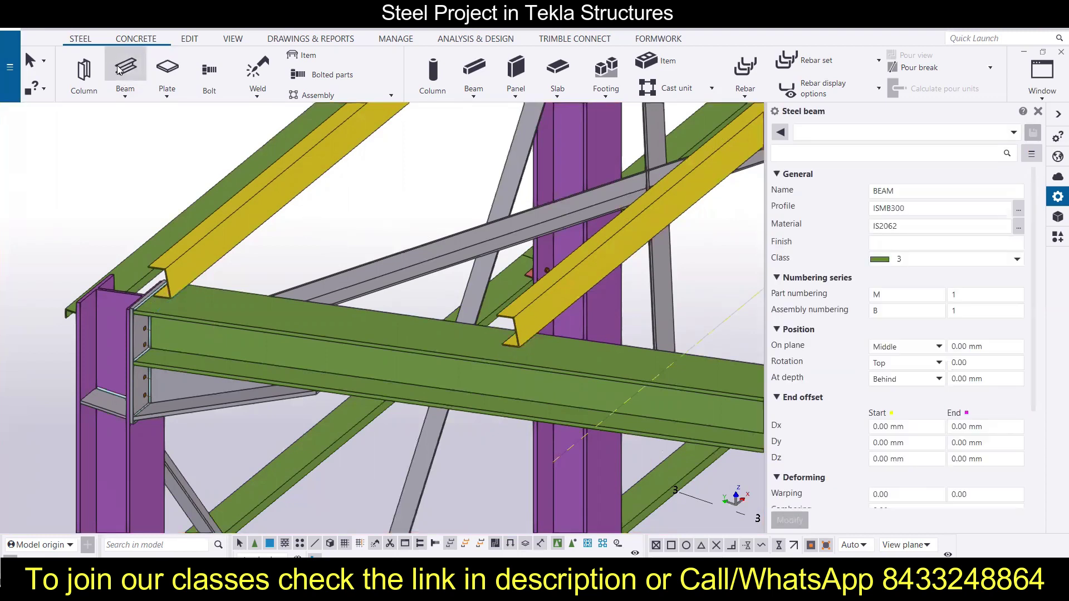
click(971, 208)
double_click(879, 207)
text(L50*50*5)
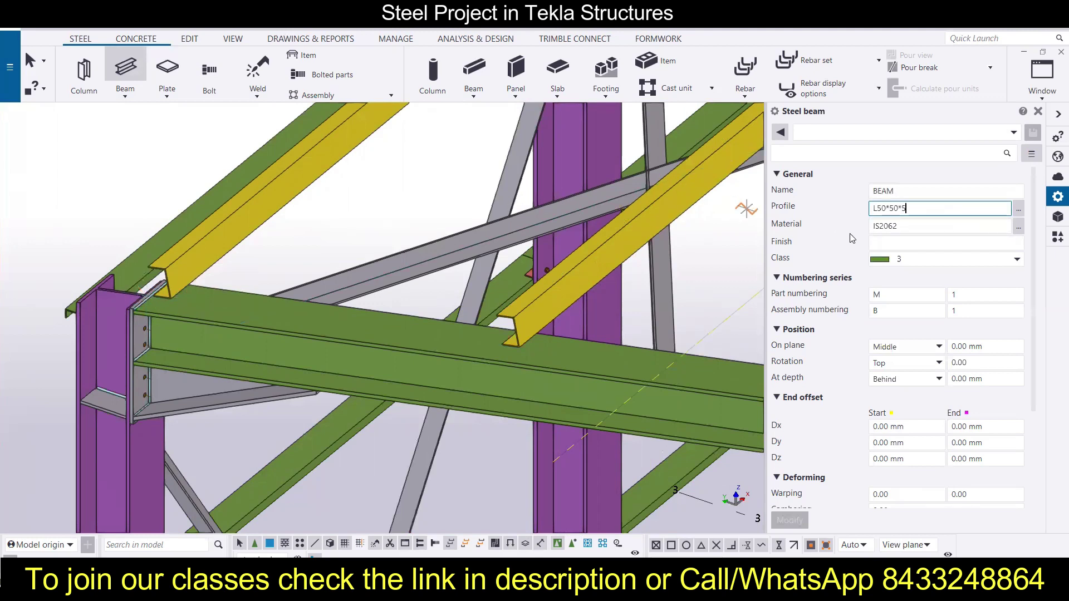
Set the new beam's material to S355JO and its class to 2
click(1018, 227)
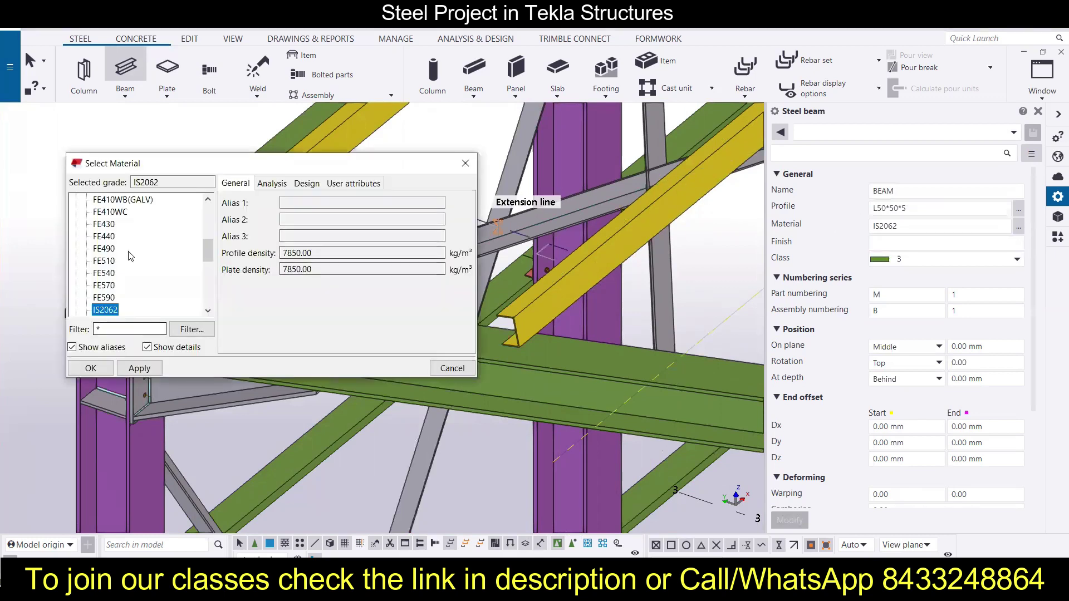
scroll(138, 242, down, 3)
scroll(138, 242, down, 1)
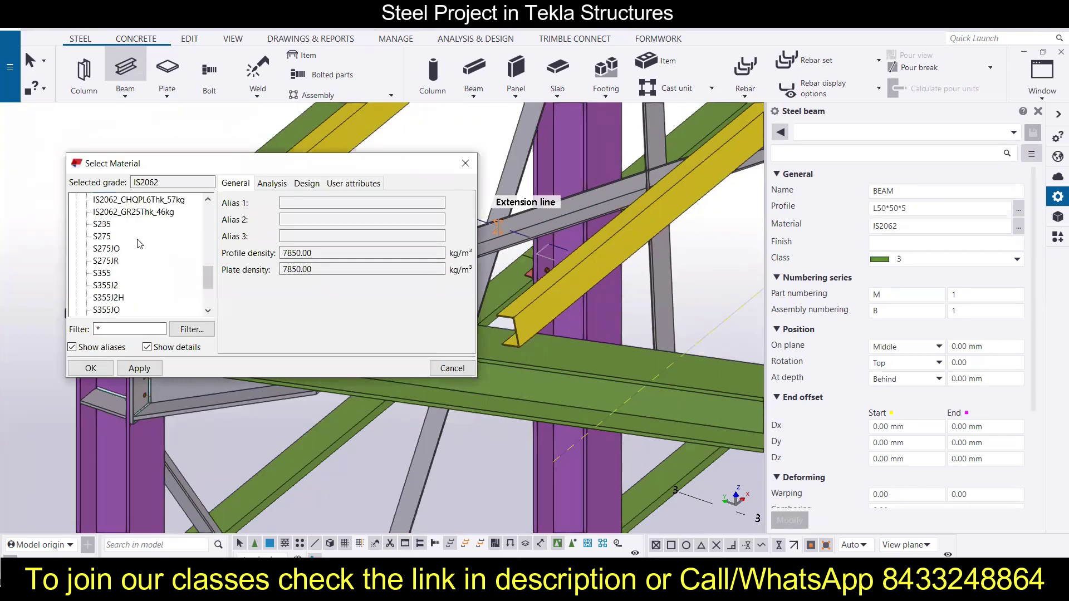
click(109, 310)
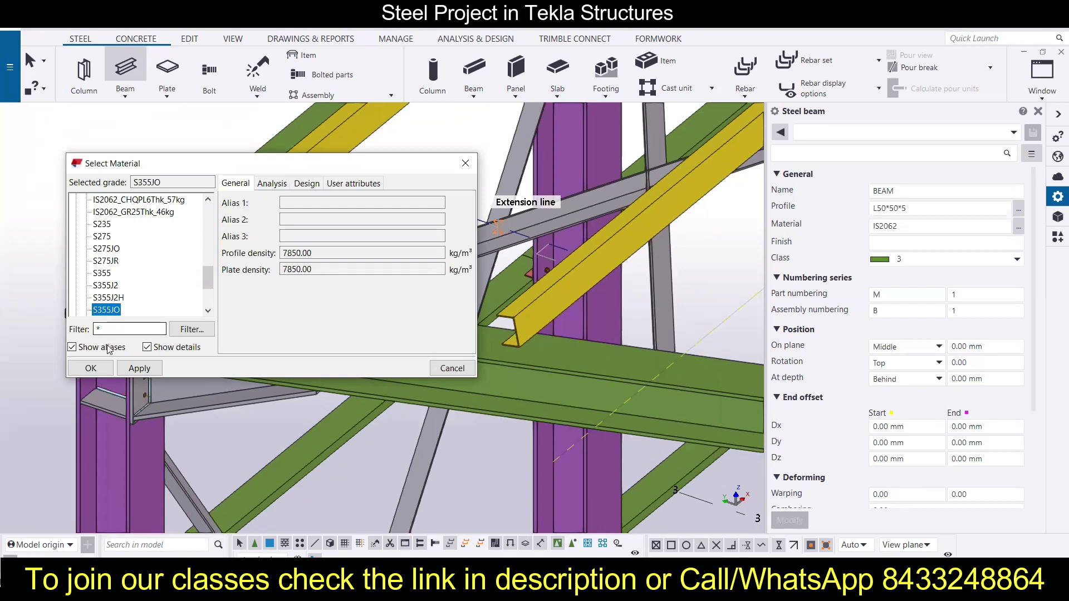
scroll(143, 289, down, 1)
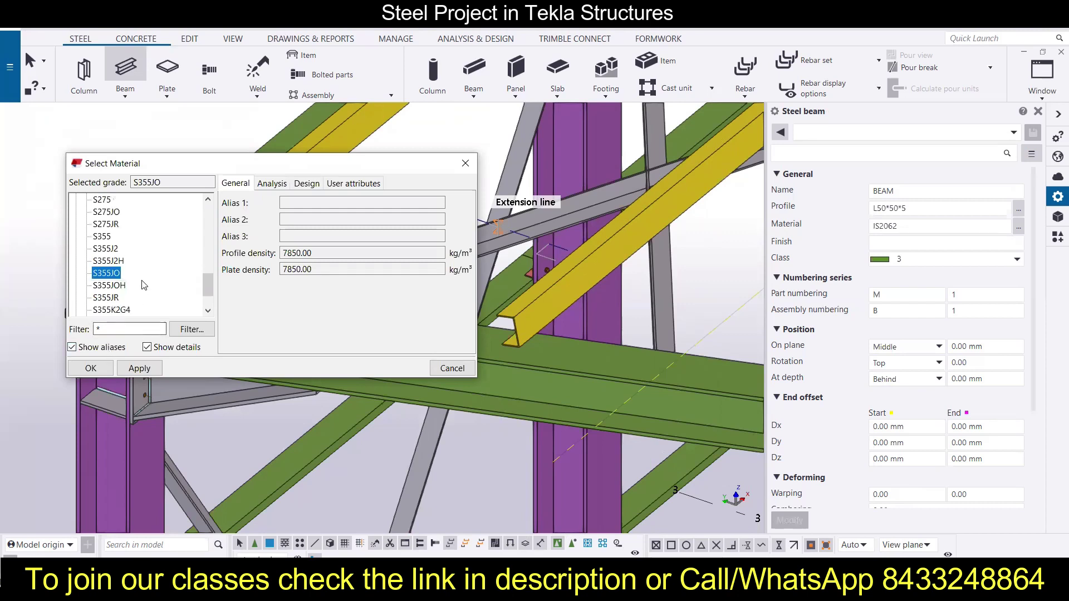
click(137, 372)
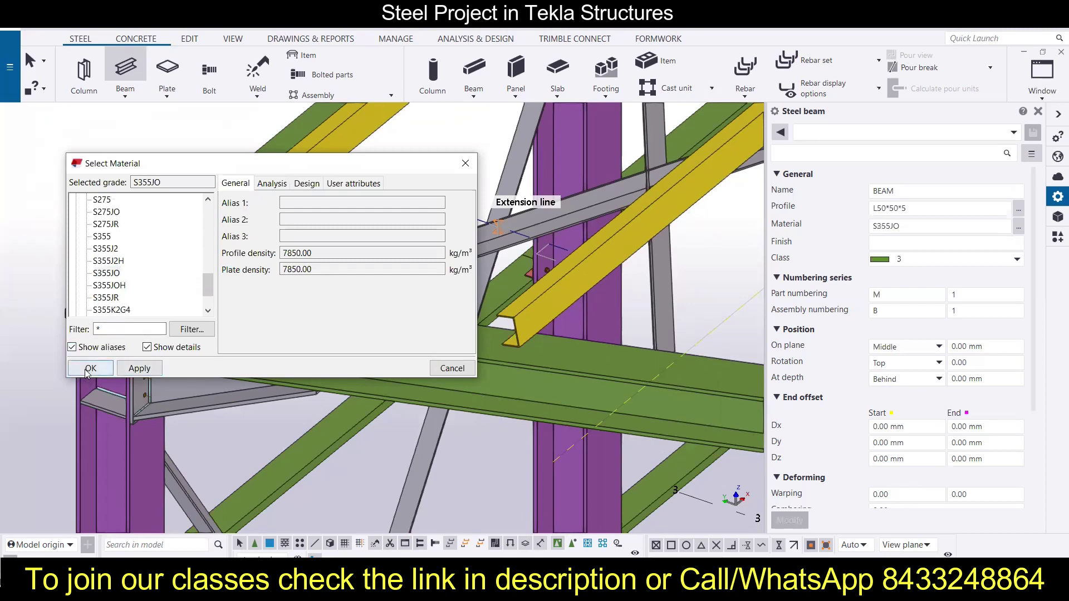
key(Return)
click(1016, 259)
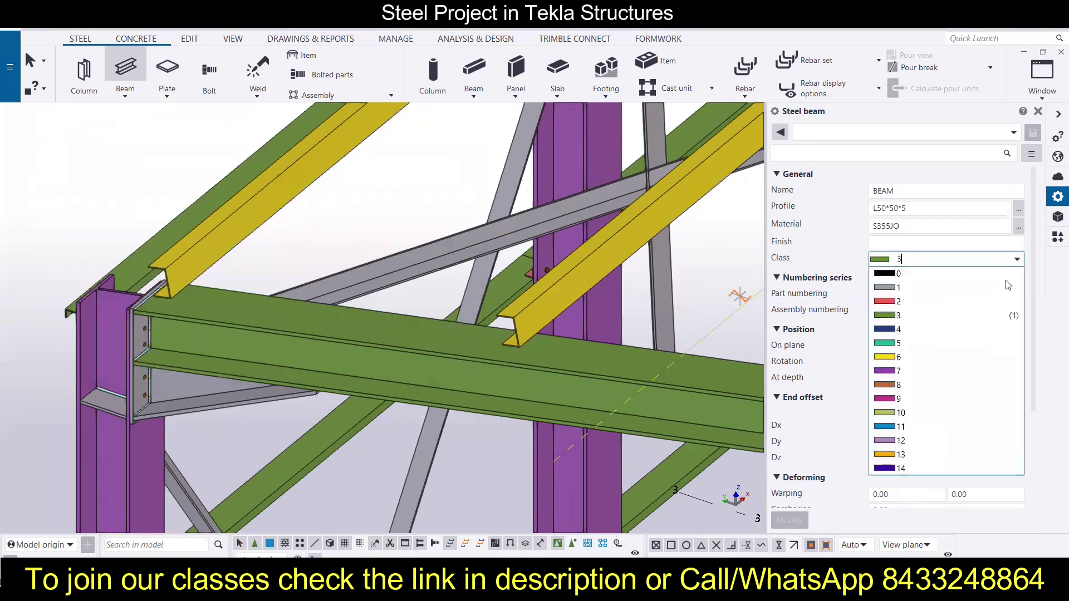
click(901, 301)
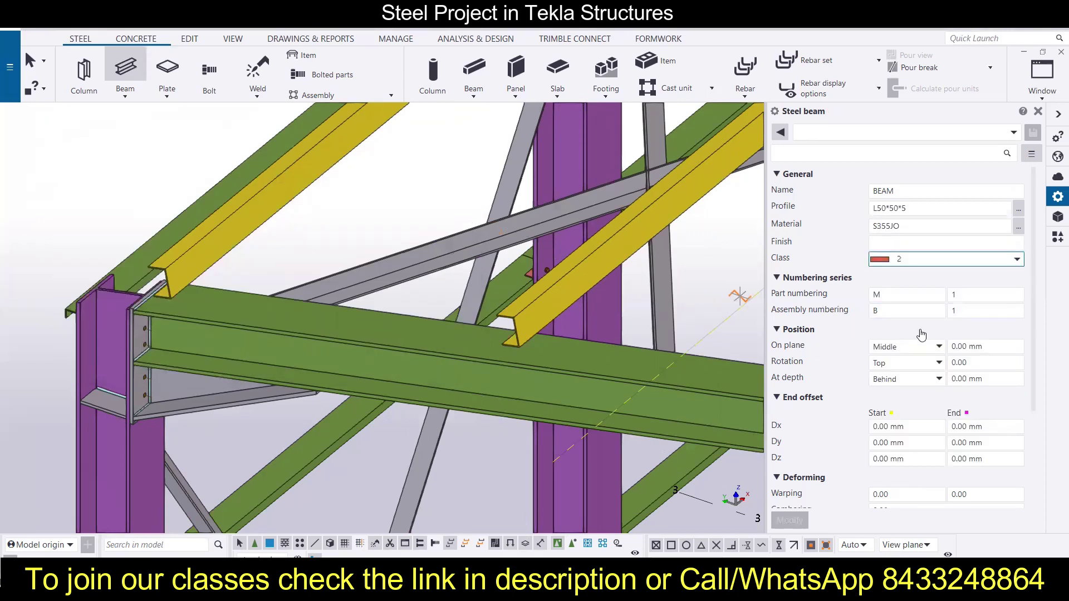
Model a 150 mm cleat across the rafter flange against the eave purlin, on plane Right, rotation Top -11.40, at depth Front
scroll(921, 334, down, 1)
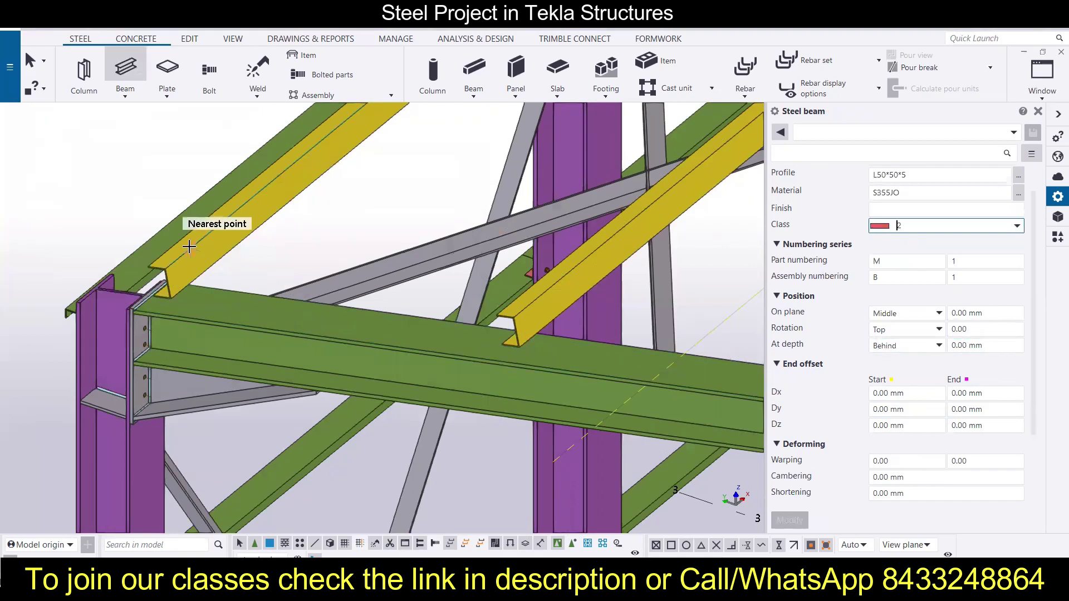
scroll(164, 273, up, 3)
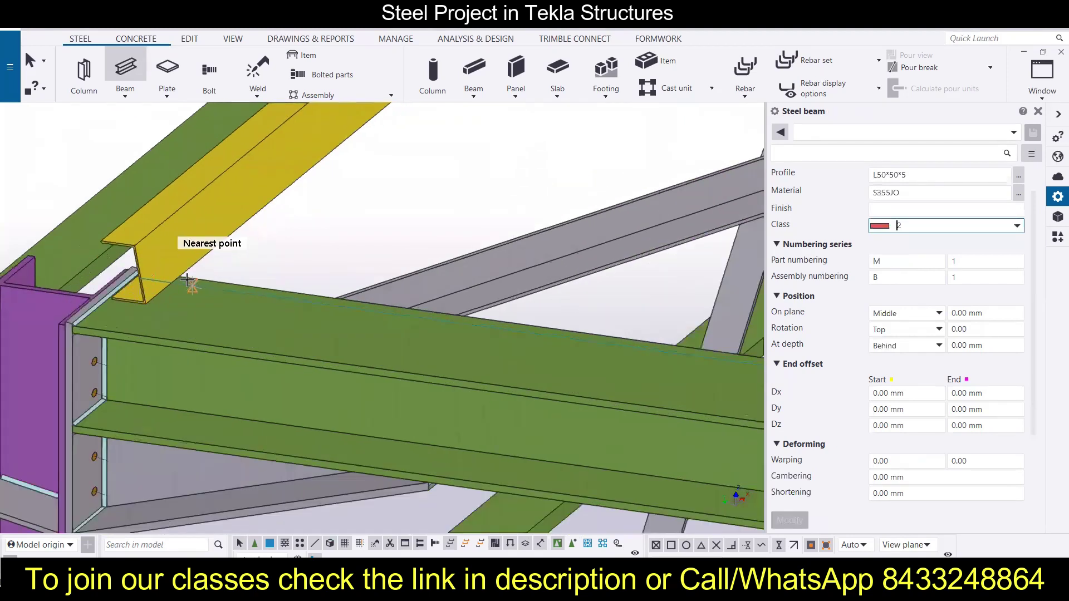
click(182, 273)
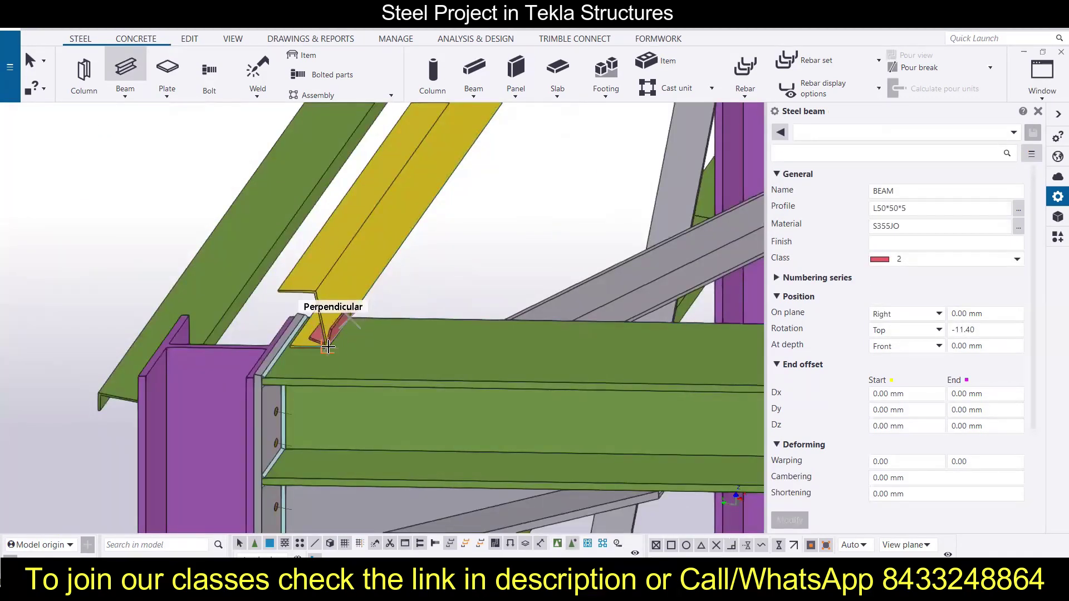
click(328, 348)
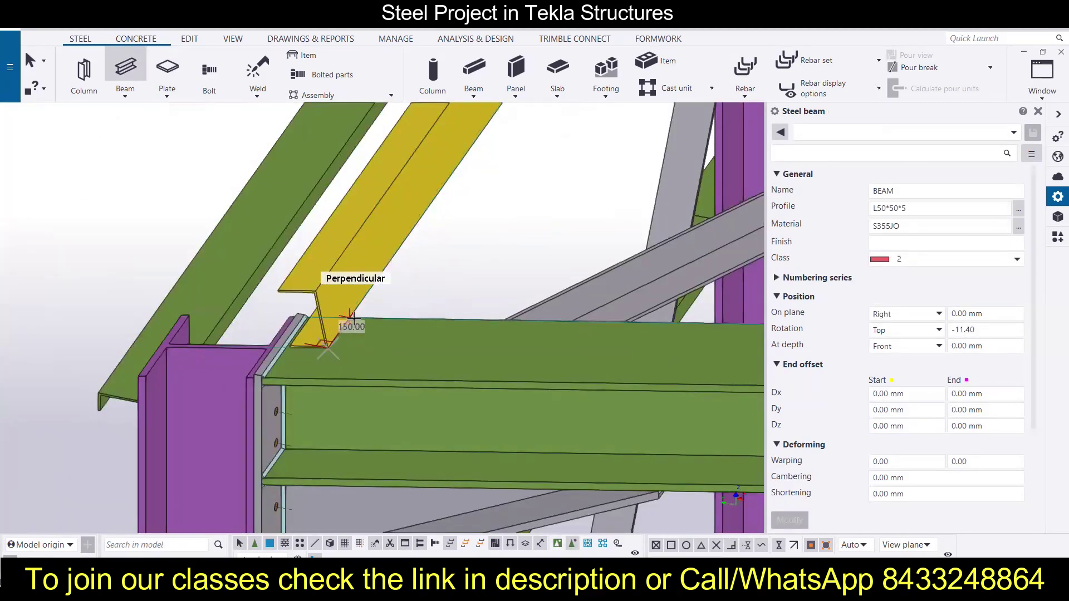
click(354, 319)
scroll(354, 319, up, 4)
scroll(184, 297, down, 7)
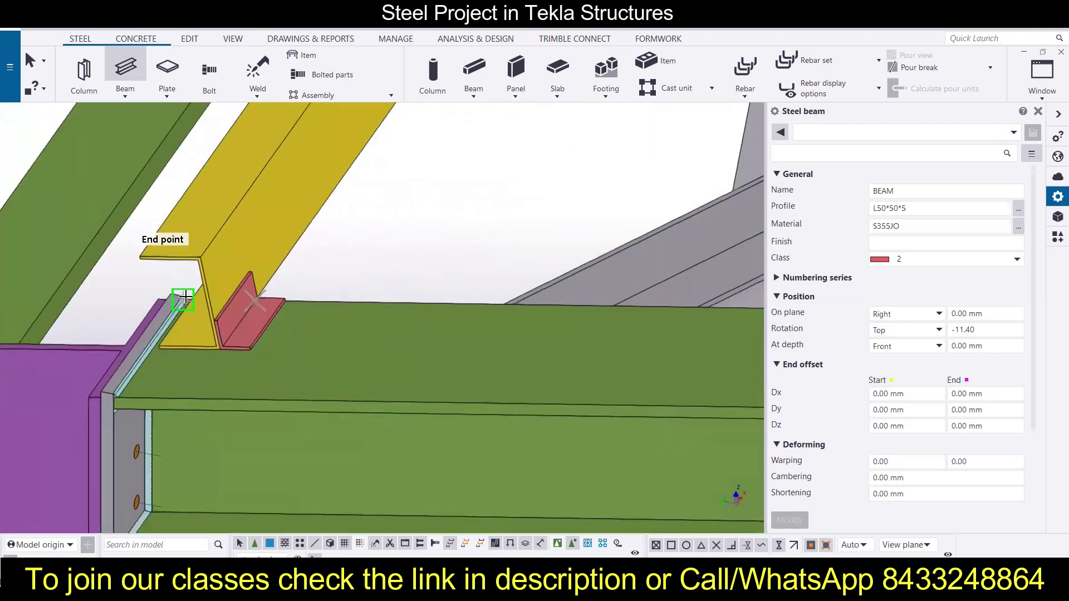
scroll(184, 297, down, 1)
scroll(151, 334, down, 4)
scroll(149, 329, up, 7)
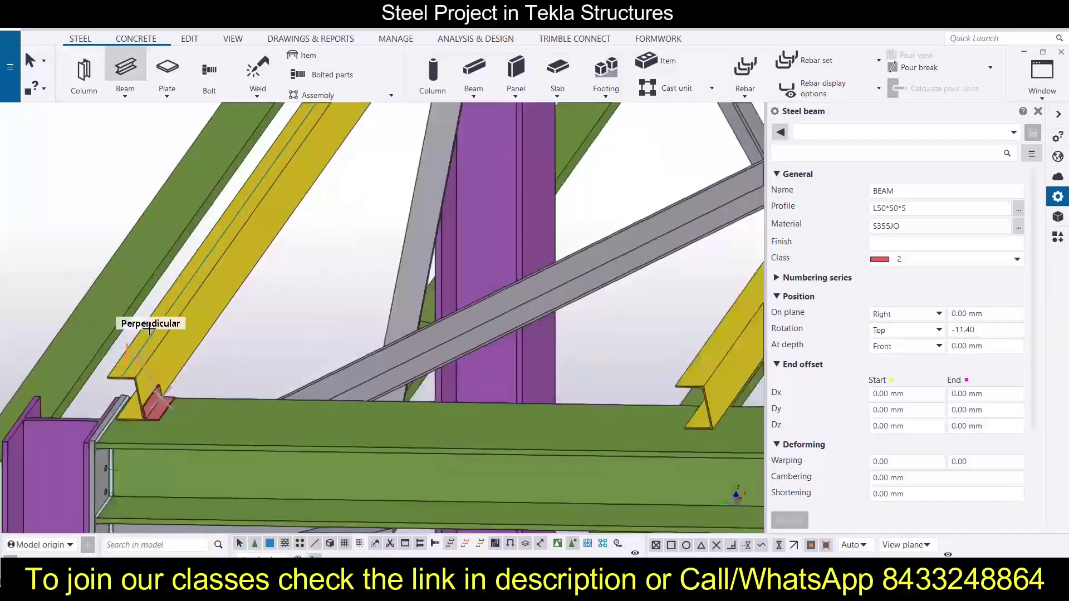
key(Escape)
Model a matching 150 mm cleat across the end-frame rafter's top flange against the second purlin from the eave
scroll(157, 373, down, 2)
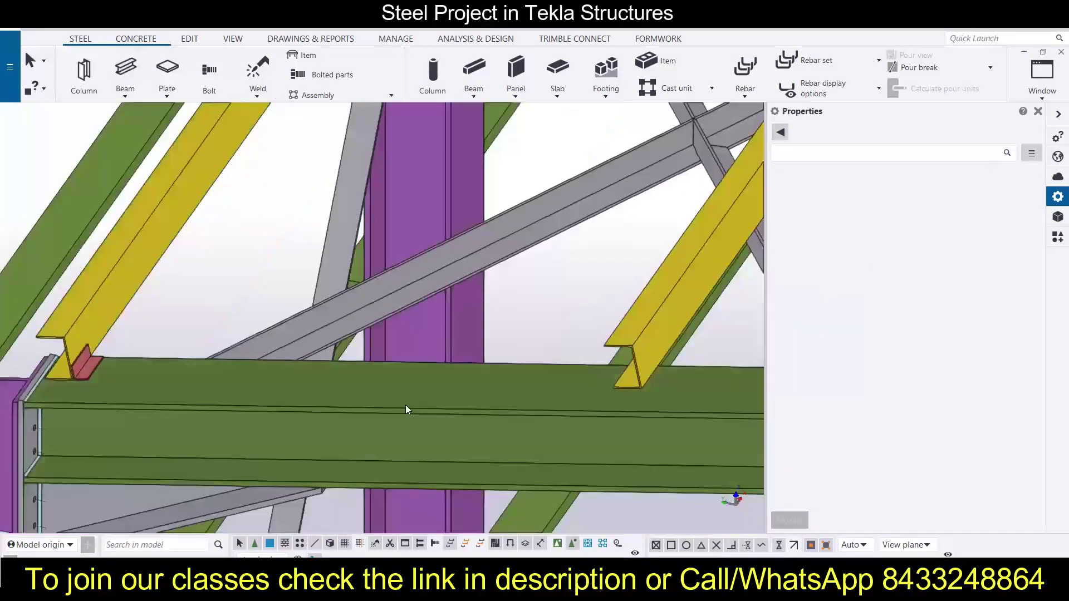
scroll(358, 399, down, 3)
middle_drag(444, 379, 370, 400)
click(125, 66)
scroll(346, 467, up, 6)
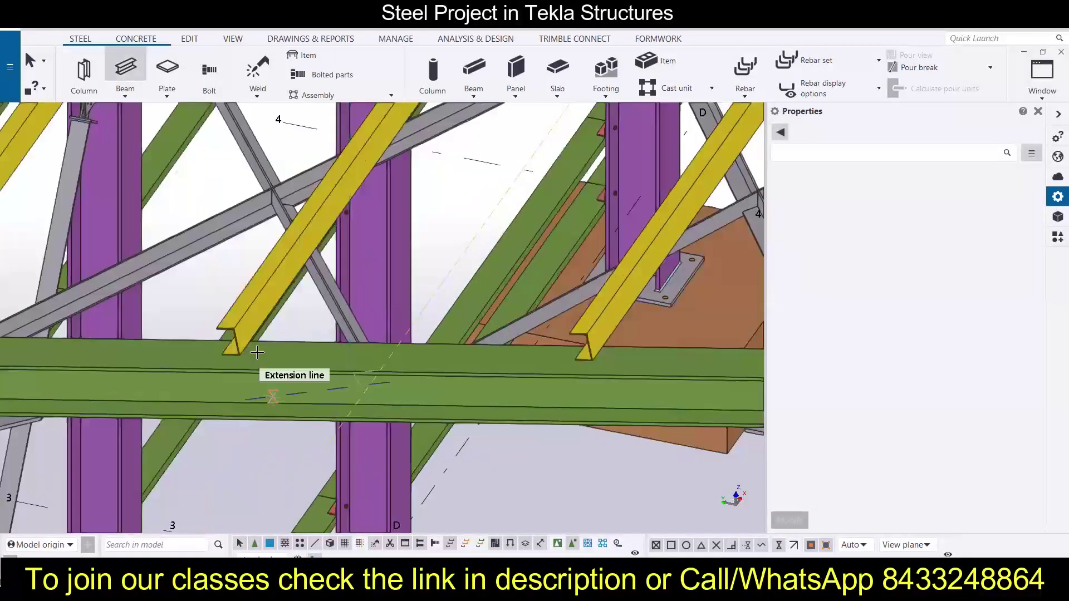
scroll(237, 399, up, 4)
click(249, 384)
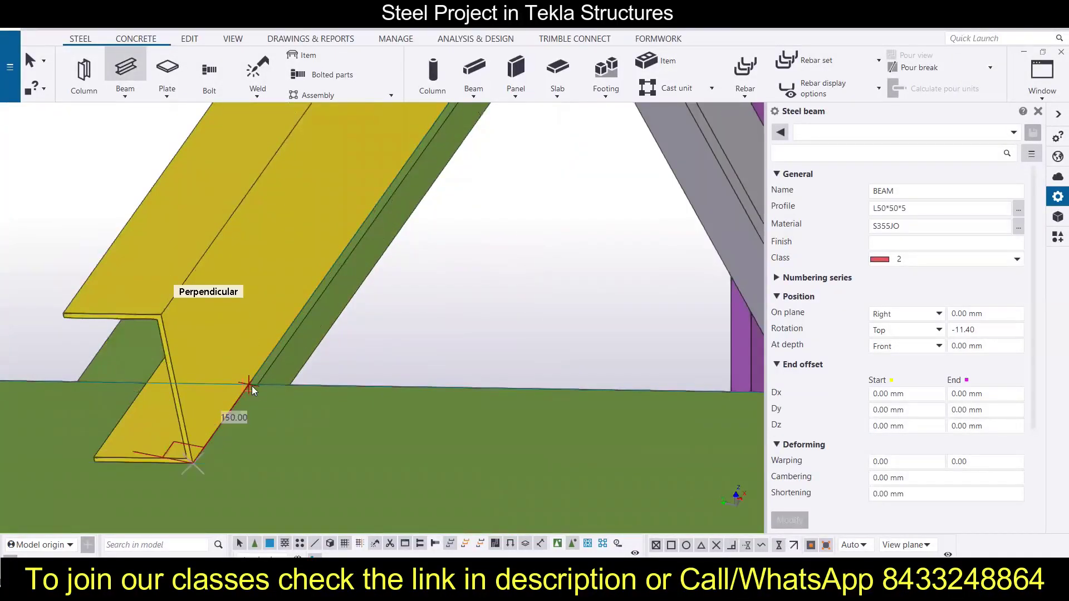
Model the next 150 mm cleat across the rafter flange against the third purlin from the eave
scroll(178, 389, down, 8)
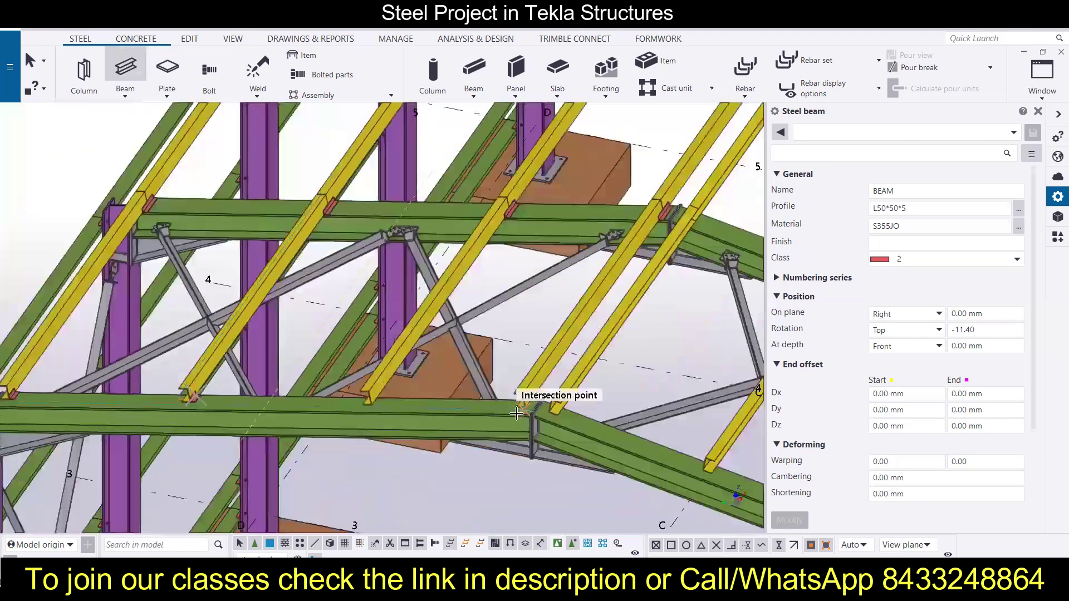
scroll(423, 406, up, 6)
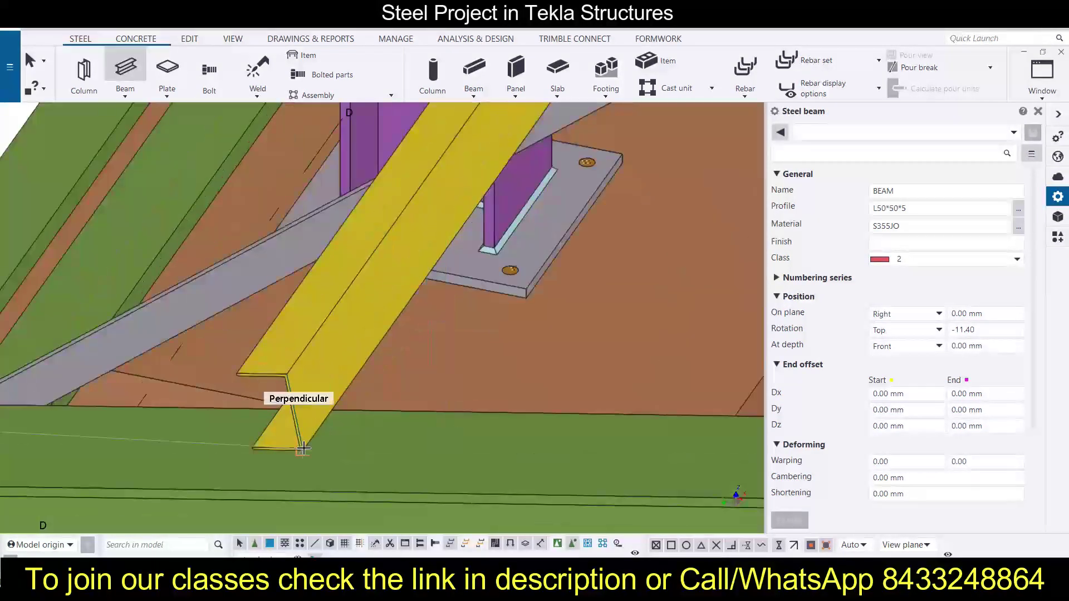
scroll(305, 451, up, 3)
click(293, 447)
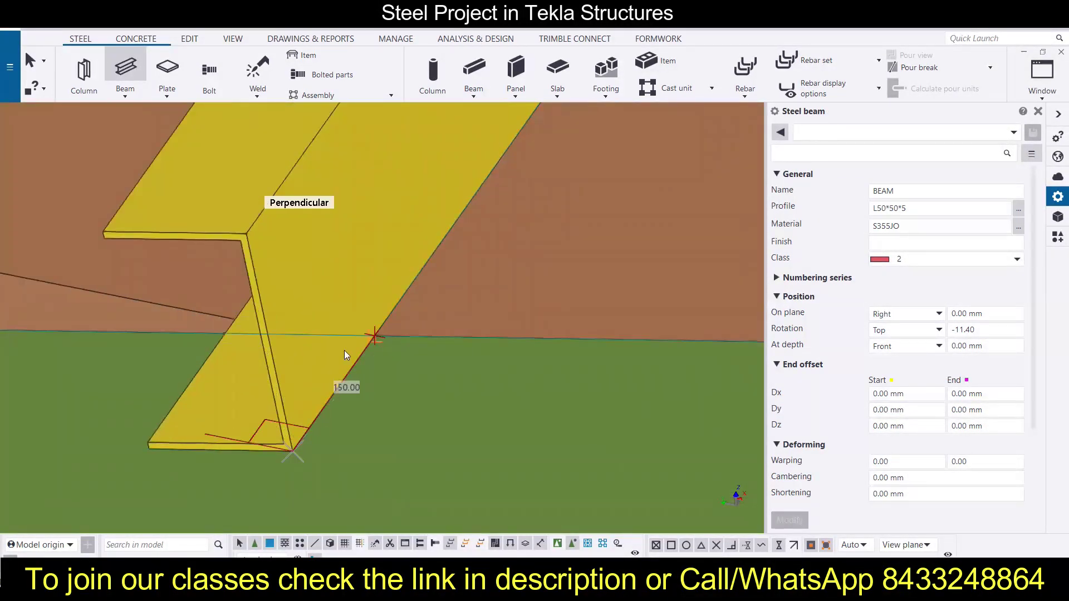
click(374, 336)
Model the fourth cleat across the rafter flange against the purlin beside the ridge and end the beam command
scroll(311, 360, down, 2)
scroll(306, 366, down, 5)
scroll(680, 362, up, 6)
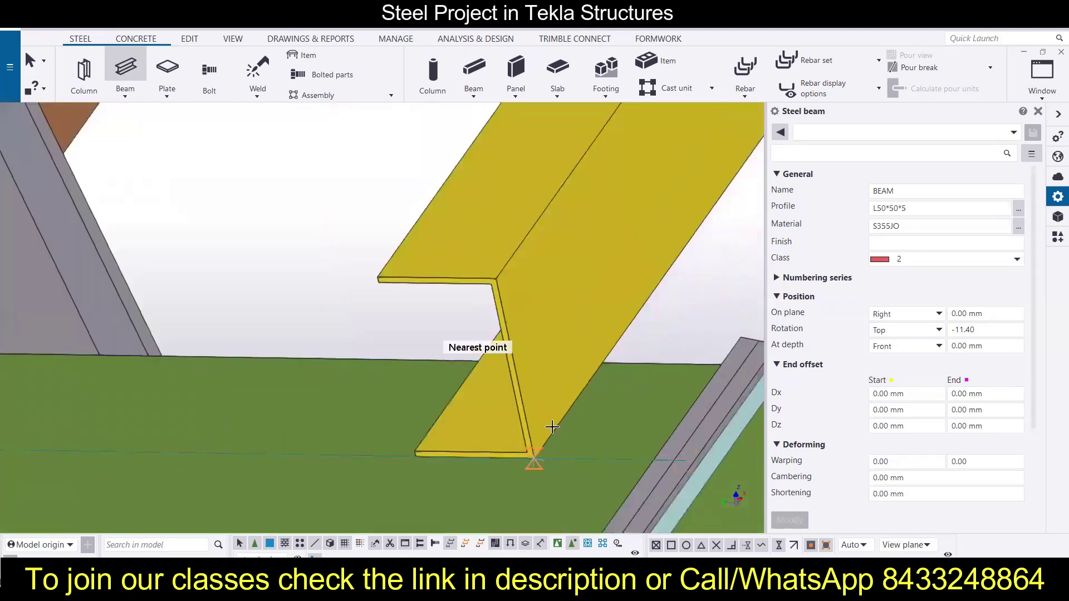
click(604, 362)
key(Escape)
Select all four new purlin cleats on the end-frame rafter, from the ridge to the eave
scroll(511, 352, down, 6)
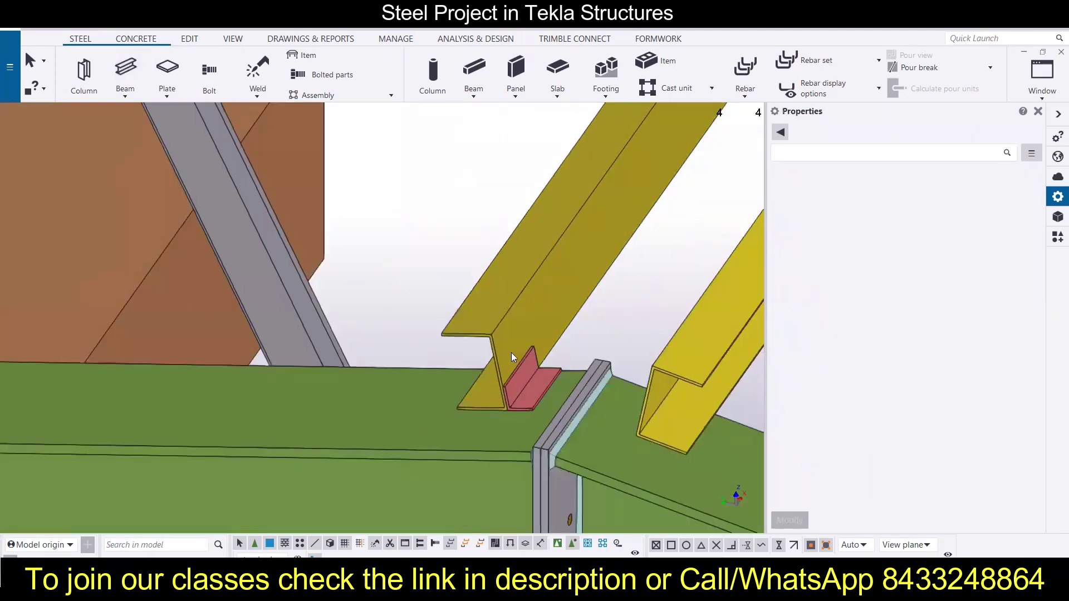
scroll(529, 373, up, 3)
scroll(408, 355, down, 5)
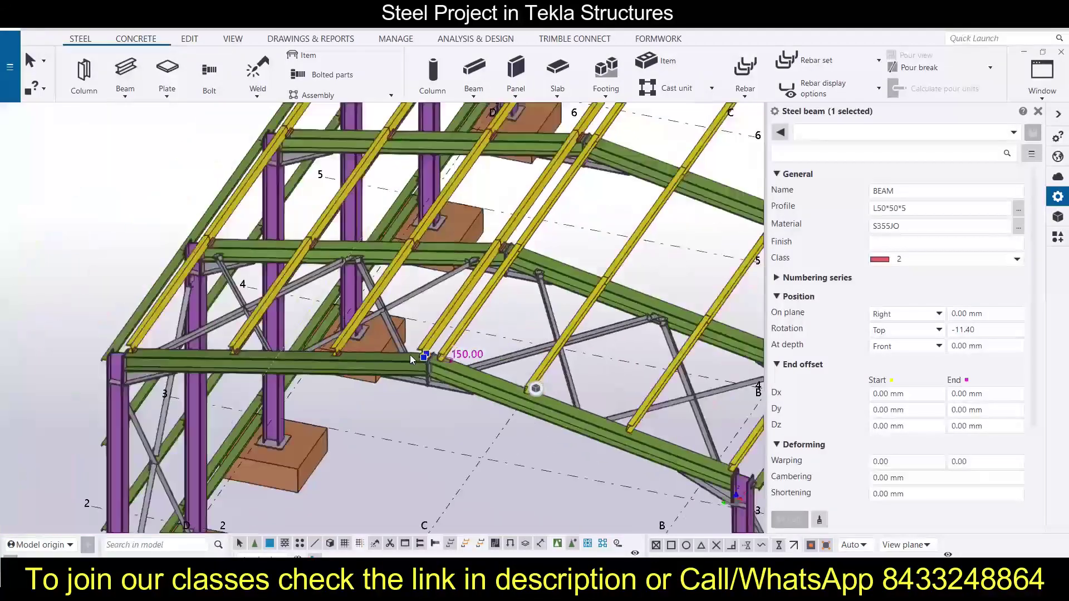
scroll(341, 356, up, 4)
ctrl+click(345, 360)
scroll(346, 365, down, 4)
scroll(262, 359, up, 4)
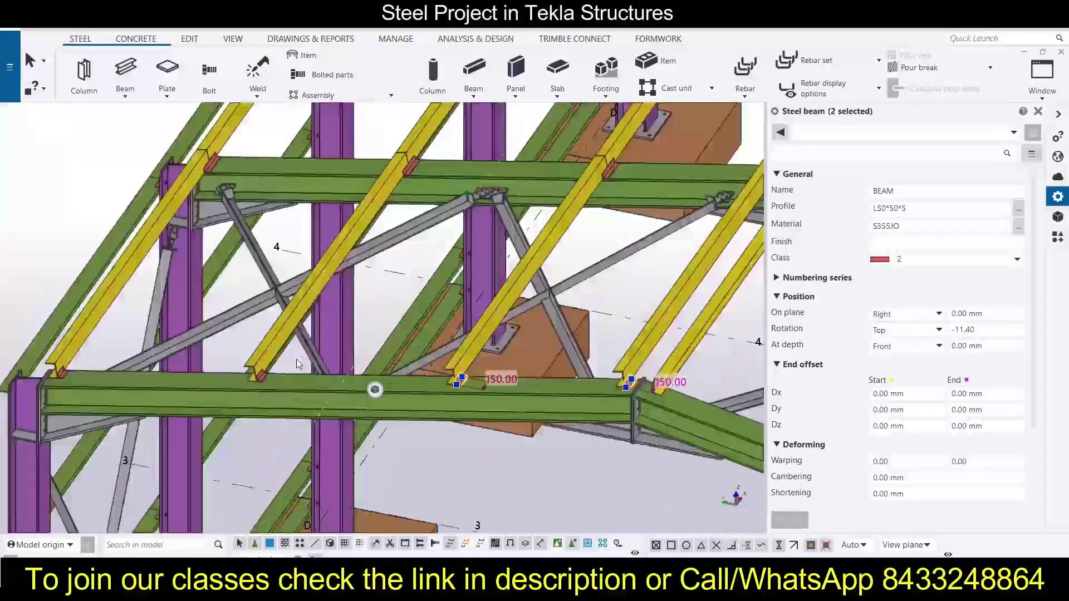
ctrl+click(233, 393)
scroll(232, 393, down, 5)
scroll(186, 378, up, 5)
scroll(168, 385, down, 10)
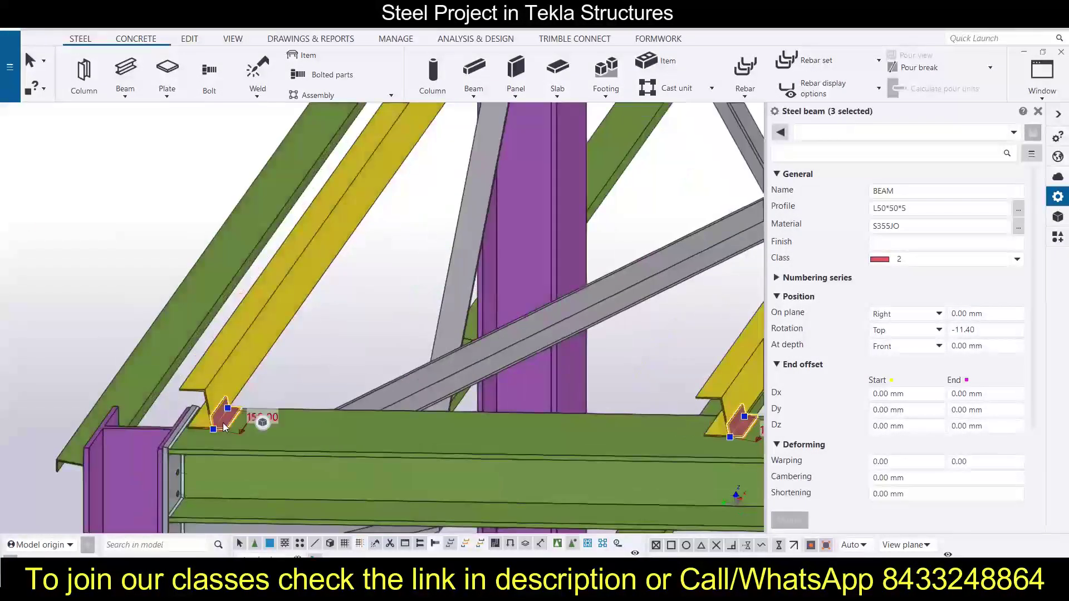
scroll(301, 412, up, 5)
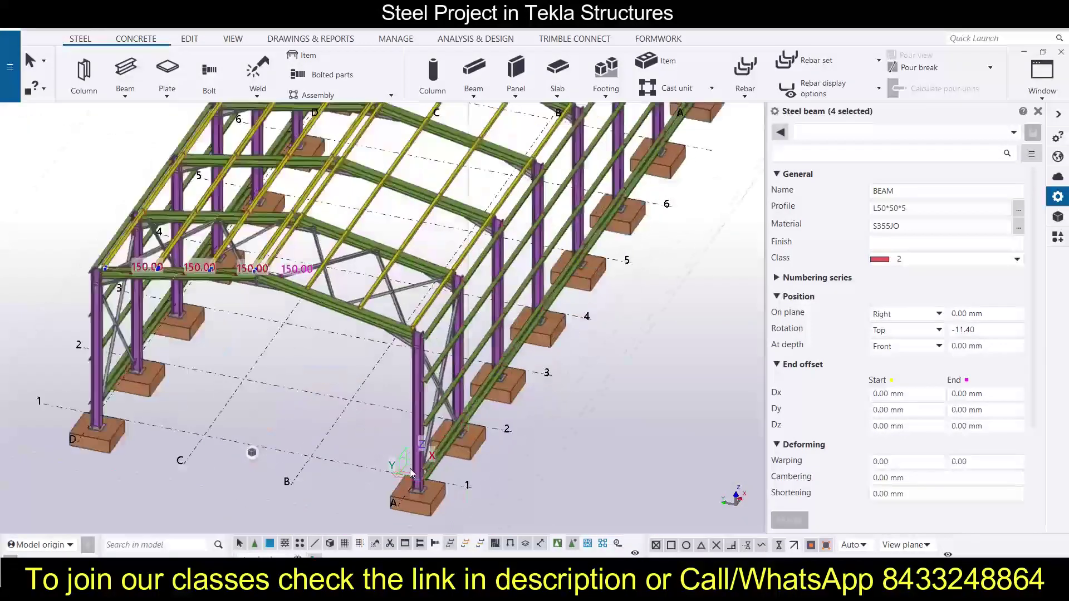
Try to mirror-copy the four selected cleats to the end frame's opposite slope with Y0 at -6000.00 and angle 0.00
scroll(361, 333, down, 5)
scroll(361, 333, up, 2)
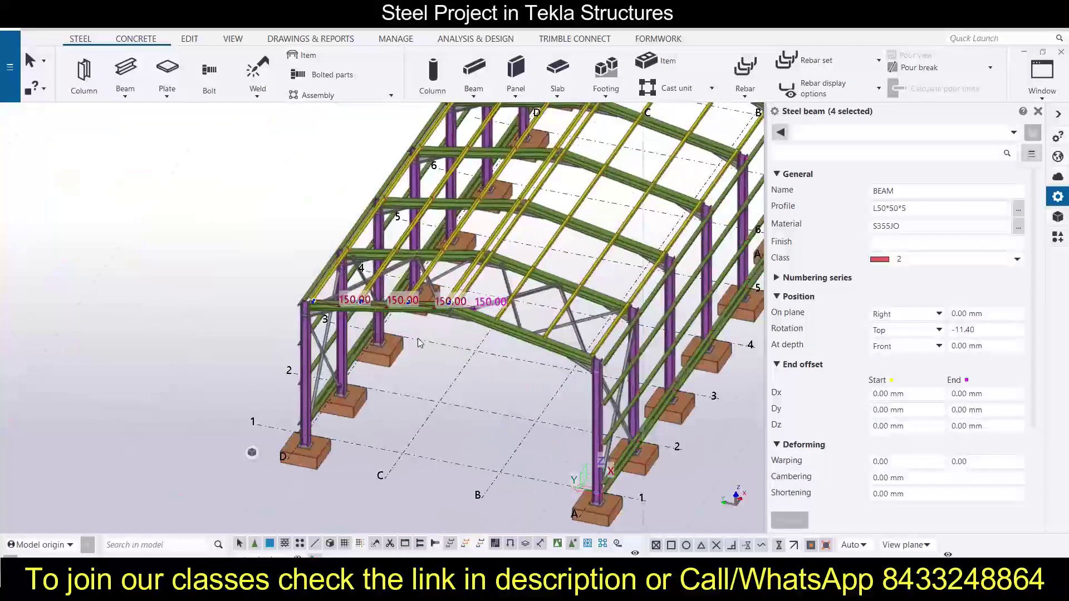
right_click(419, 336)
mouse_move(496, 62)
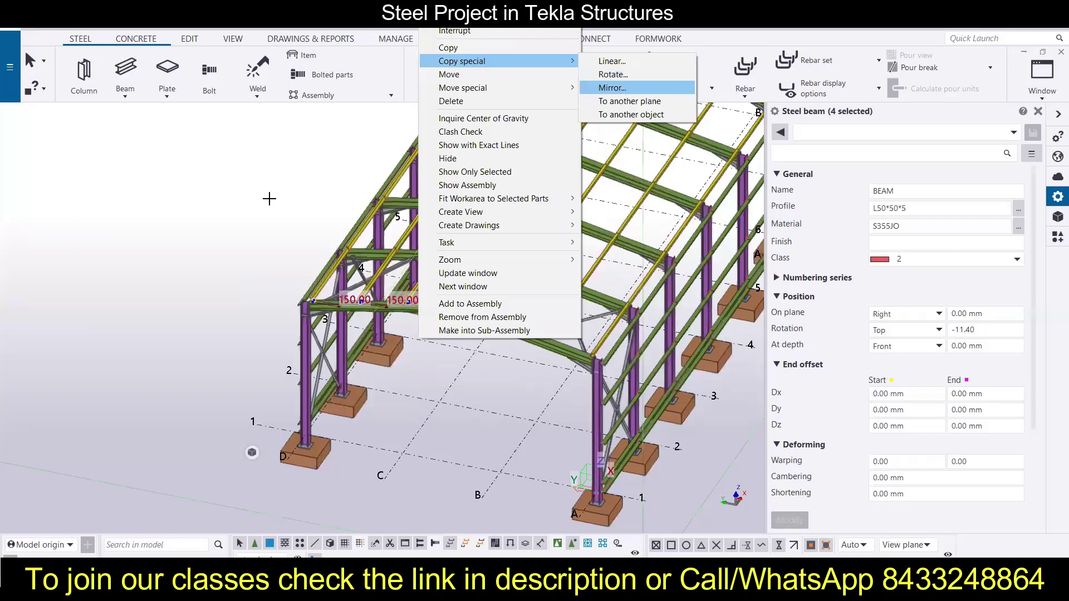
click(613, 88)
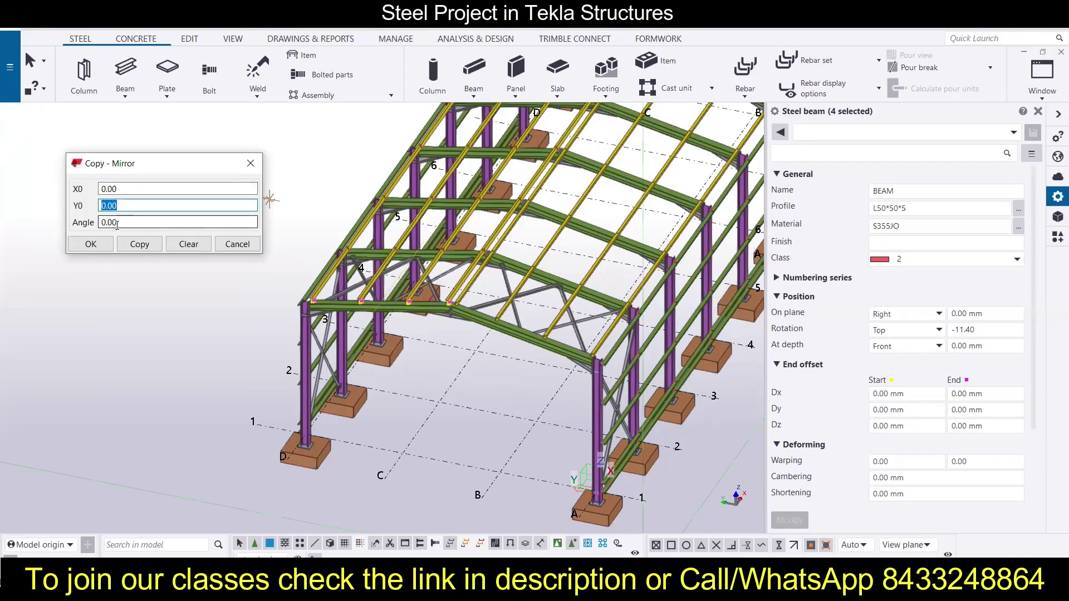
click(136, 247)
click(568, 341)
scroll(524, 314, up, 5)
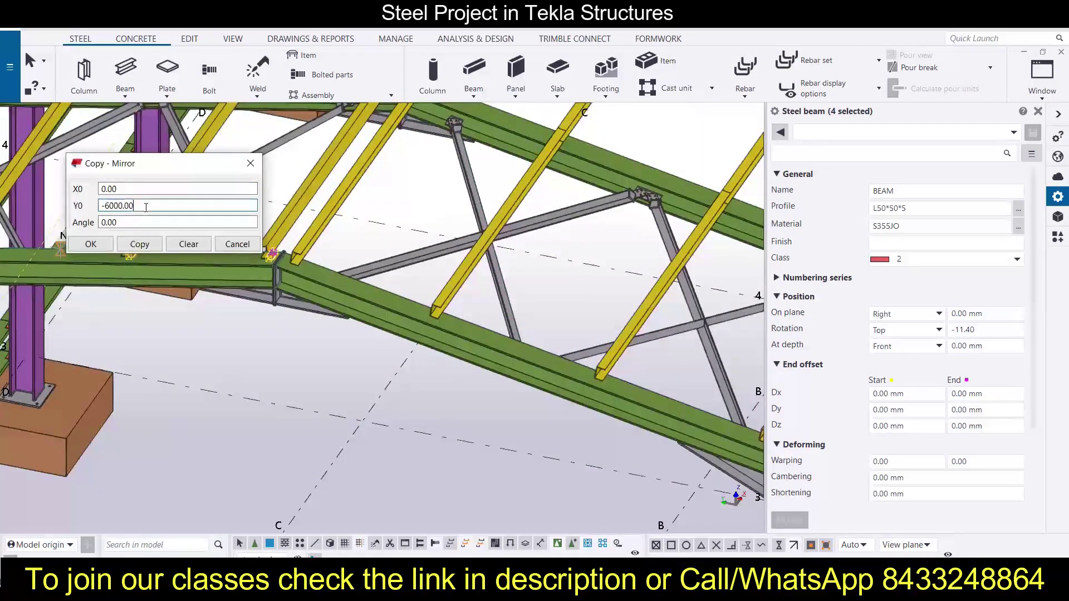
click(232, 248)
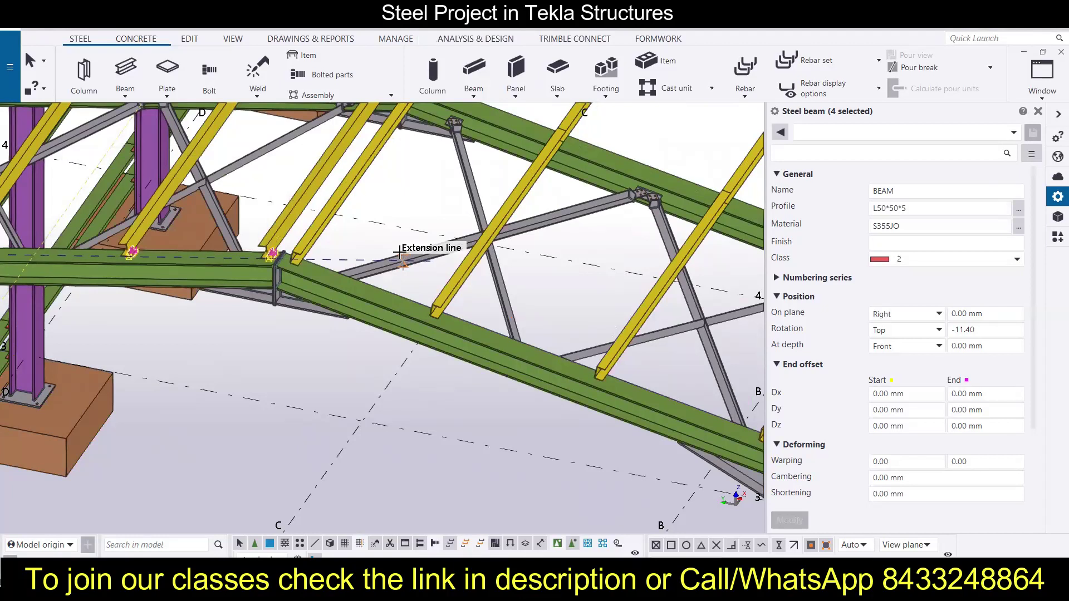
scroll(378, 255, down, 6)
right_click(323, 333)
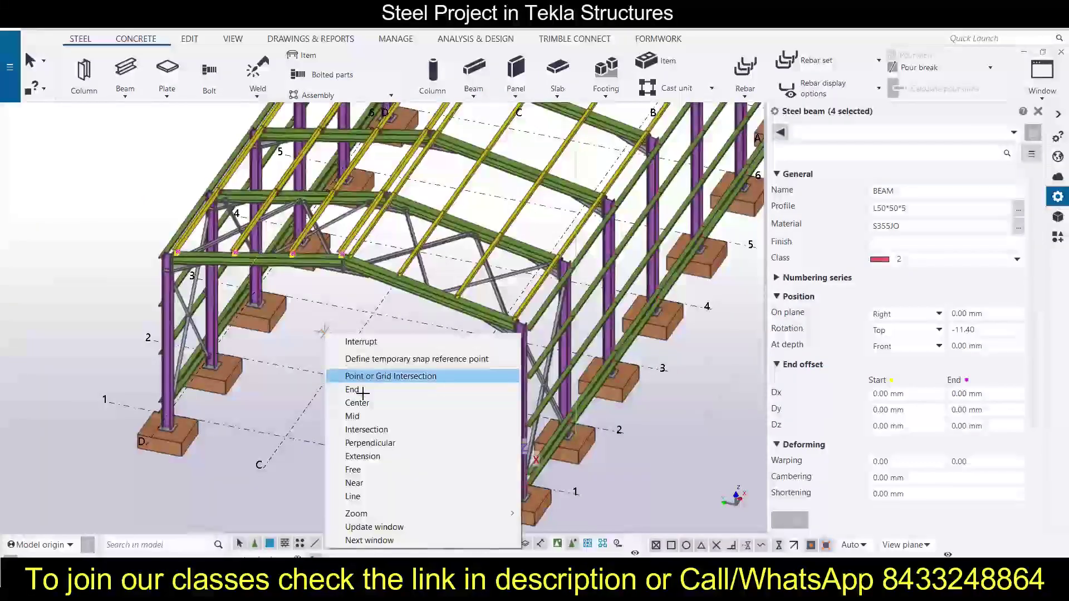
key(Escape)
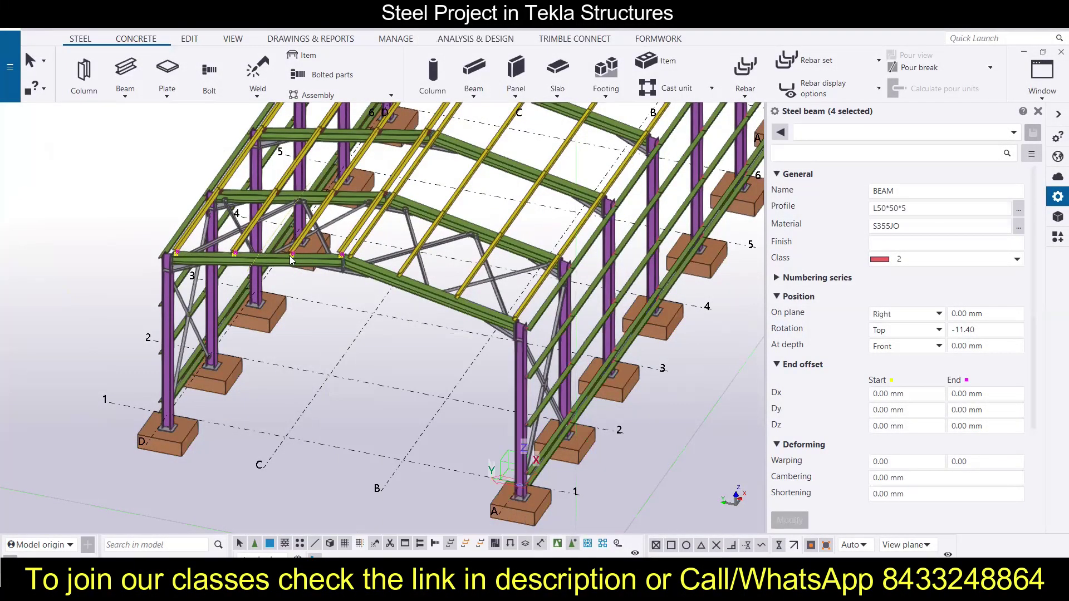
Select the four new purlin cleats on the end-frame rafter again, from the ridge to the eave
scroll(305, 265, up, 5)
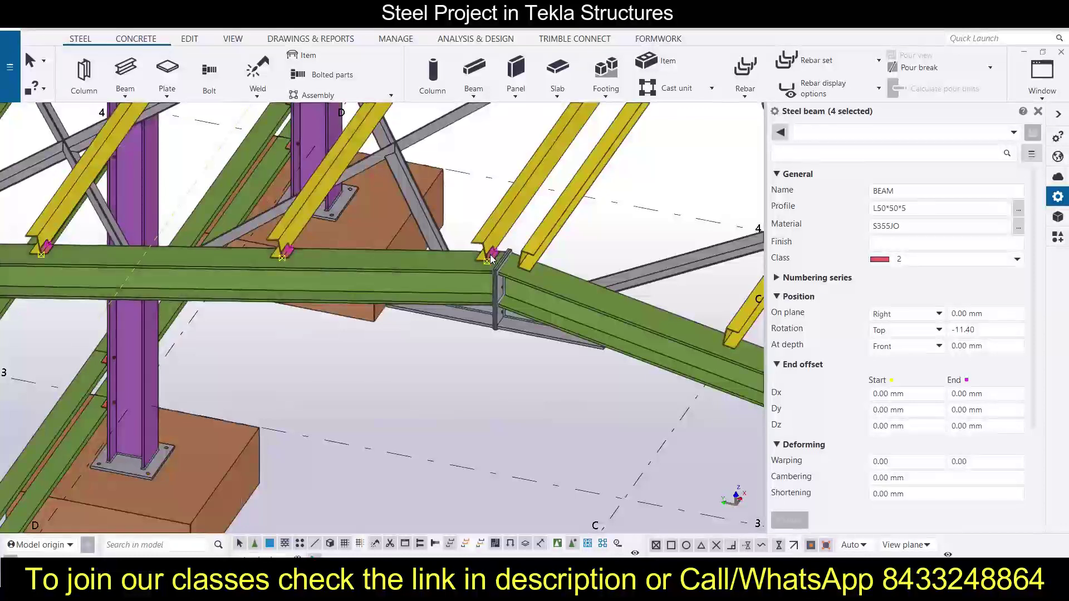
right_click(540, 289)
mouse_move(540, 295)
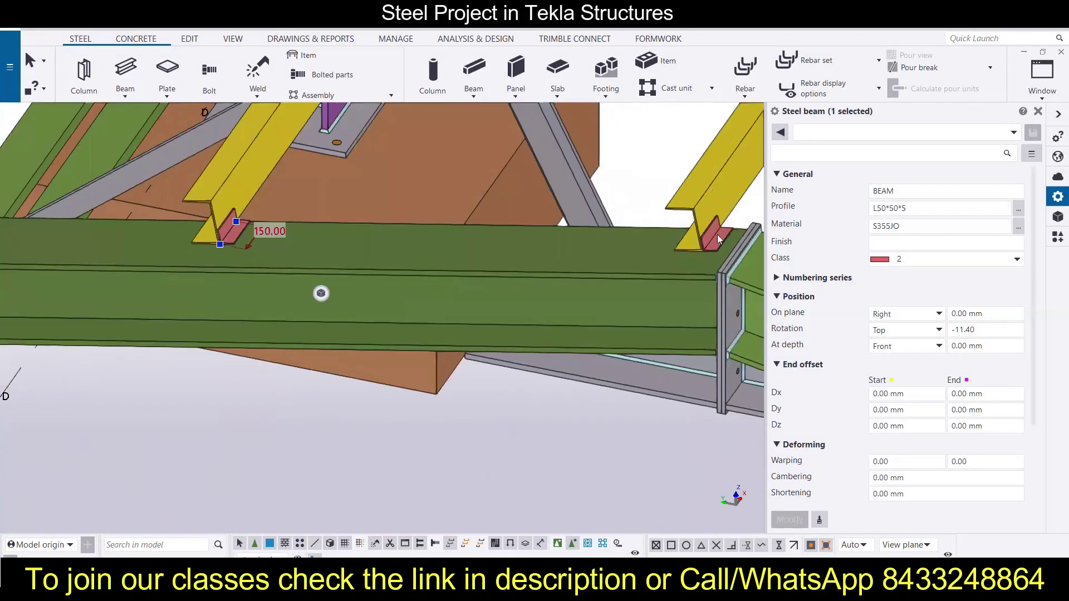
click(710, 243)
scroll(702, 250, down, 3)
scroll(561, 234, up, 3)
click(559, 253)
scroll(546, 258, down, 5)
ctrl+click(423, 255)
scroll(423, 256, up, 3)
ctrl+click(161, 252)
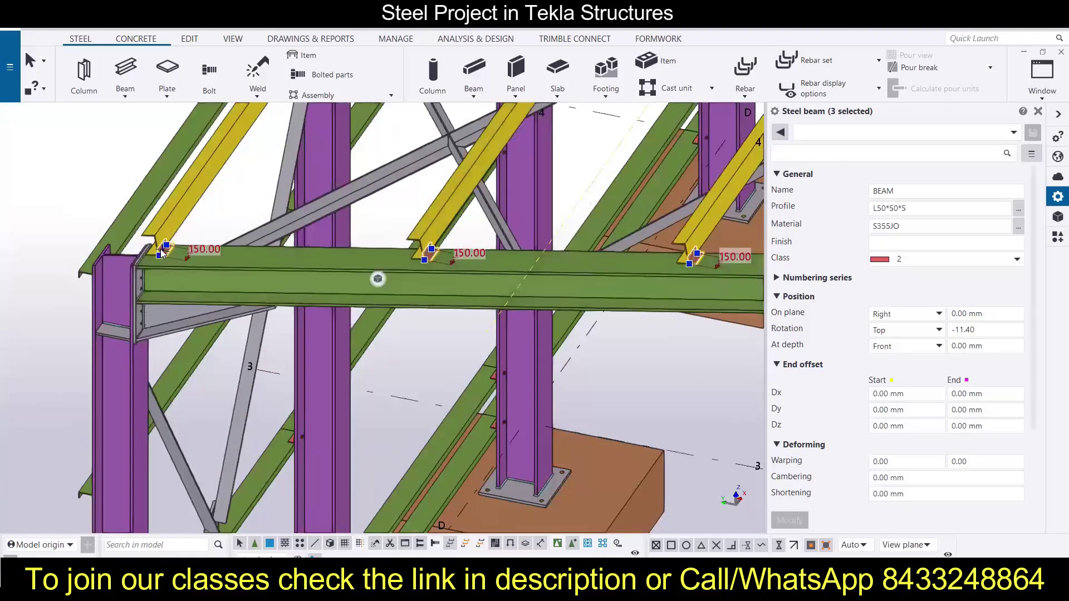
Mirror-copy the four selected cleats to the opposite slope with X0 at 0.00, Y0 at 6000.00 and angle 0.00
right_click(162, 251)
mouse_move(256, 293)
click(359, 378)
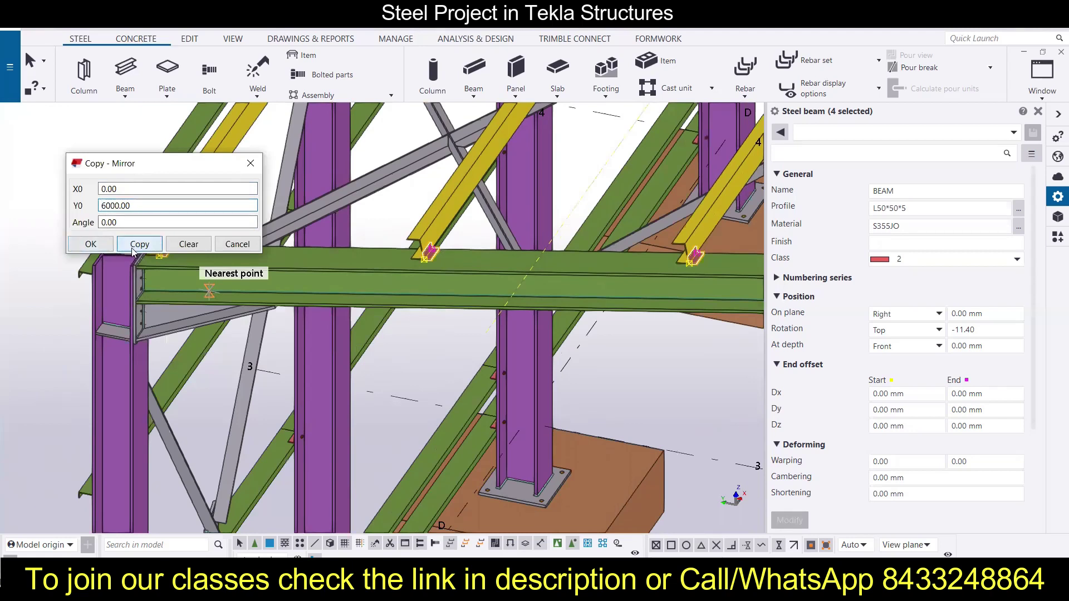
click(250, 167)
Examine the mirrored cleats against the purlins along the end frame's opposite slope, from ridge to eave
scroll(256, 239, down, 5)
scroll(548, 262, up, 3)
scroll(431, 266, up, 2)
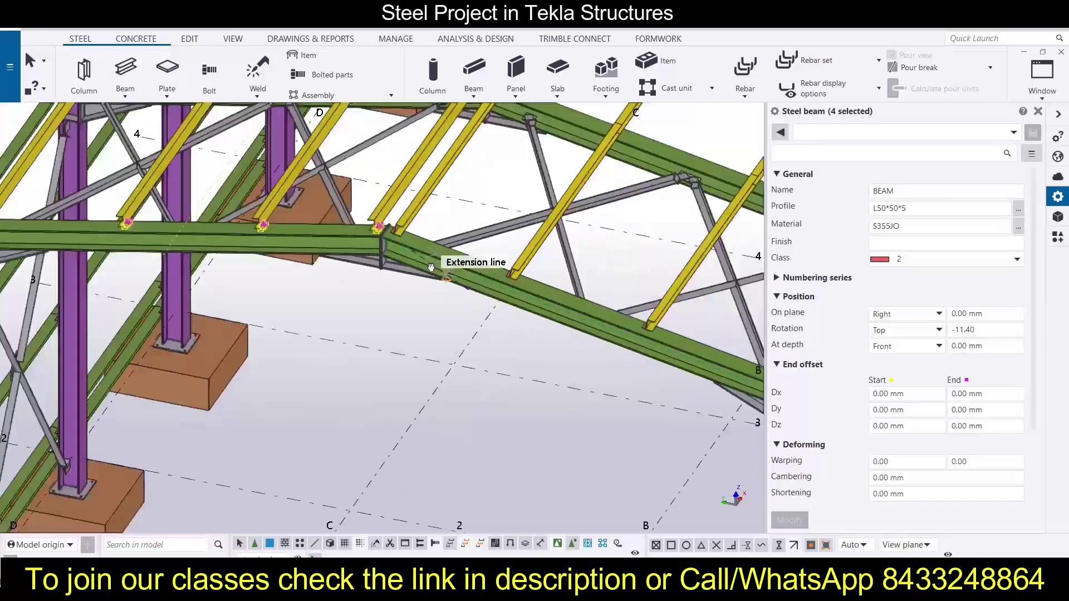
scroll(431, 267, up, 6)
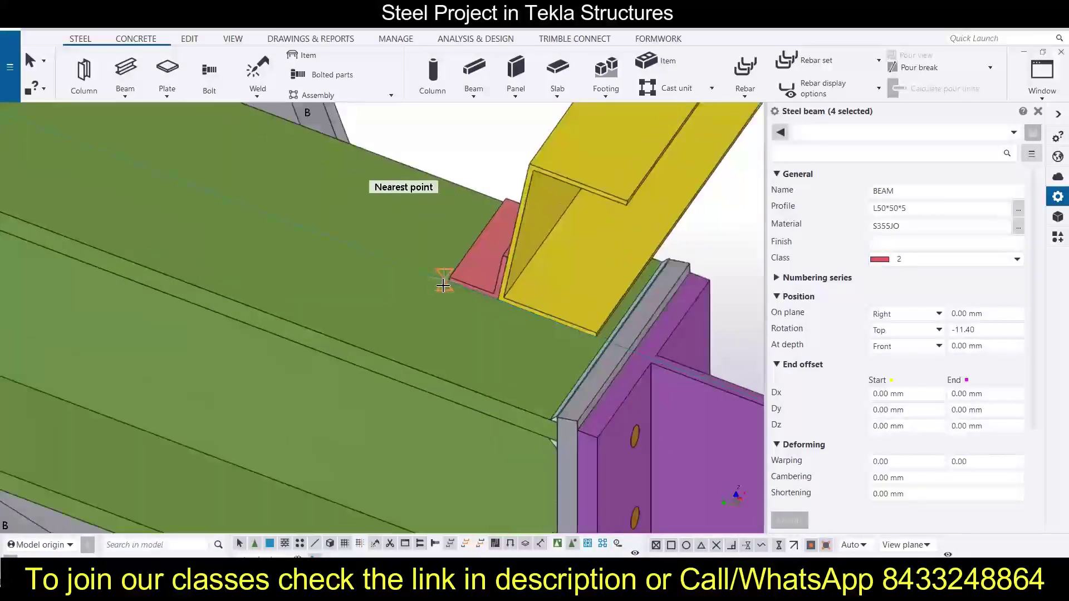
scroll(443, 285, down, 6)
mouse_move(220, 311)
ctrl+middle_down()
mouse_move(267, 313)
mouse_move(208, 320)
ctrl+middle_up()
scroll(217, 322, down, 6)
scroll(448, 119, up, 1)
scroll(448, 119, up, 8)
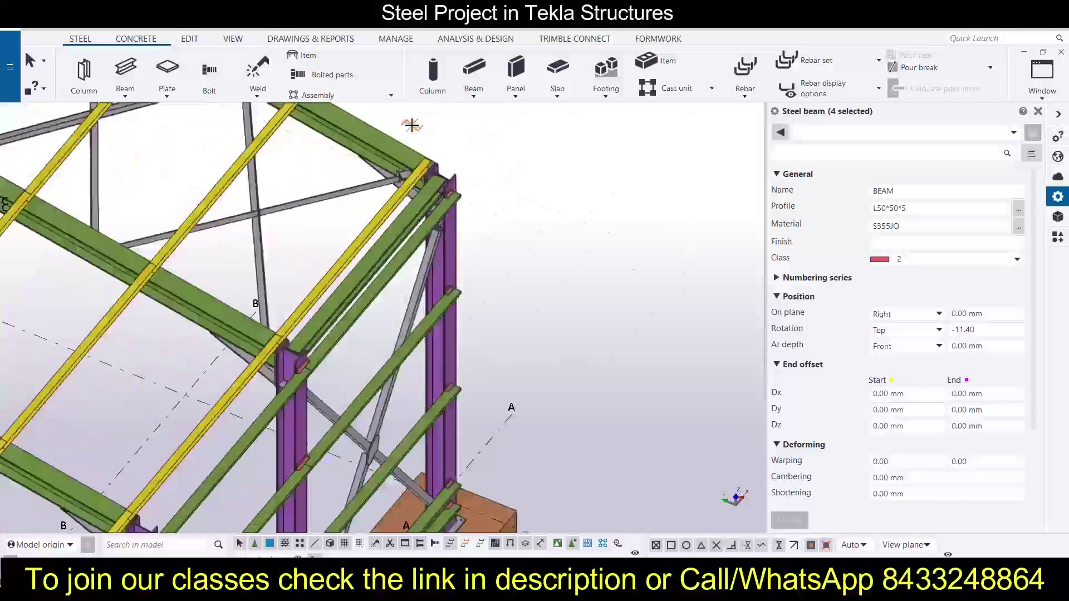
scroll(379, 286, down, 8)
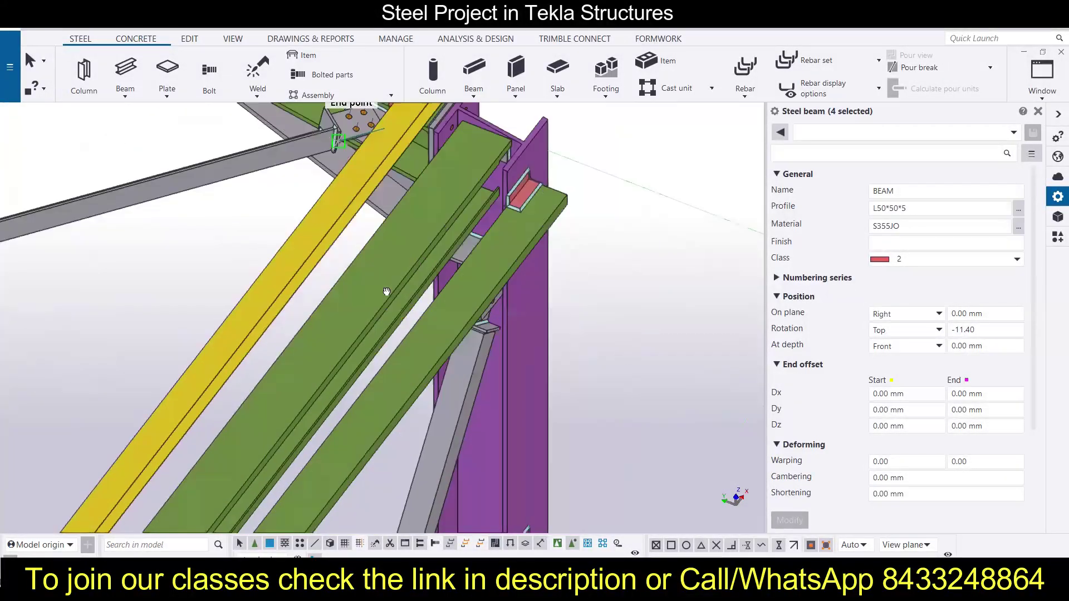
scroll(203, 207, up, 6)
scroll(203, 208, up, 4)
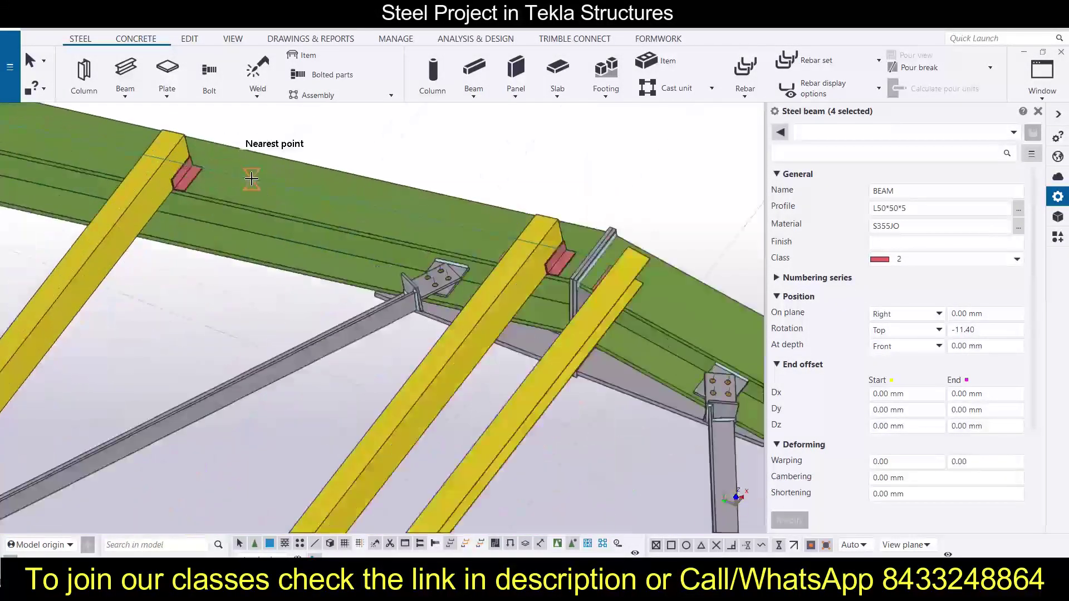
scroll(189, 177, down, 3)
scroll(205, 175, up, 2)
scroll(205, 175, down, 5)
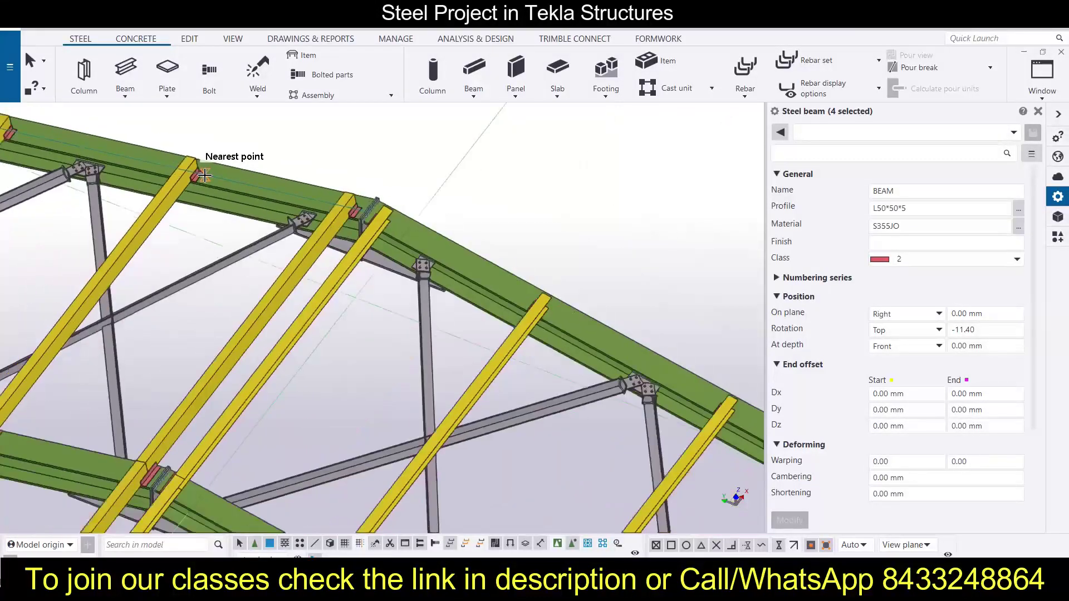
Clear the selection, set the rotation centre on the roof and examine the cleats across the rafters on both sides of the ridge
click(356, 248)
key(v)
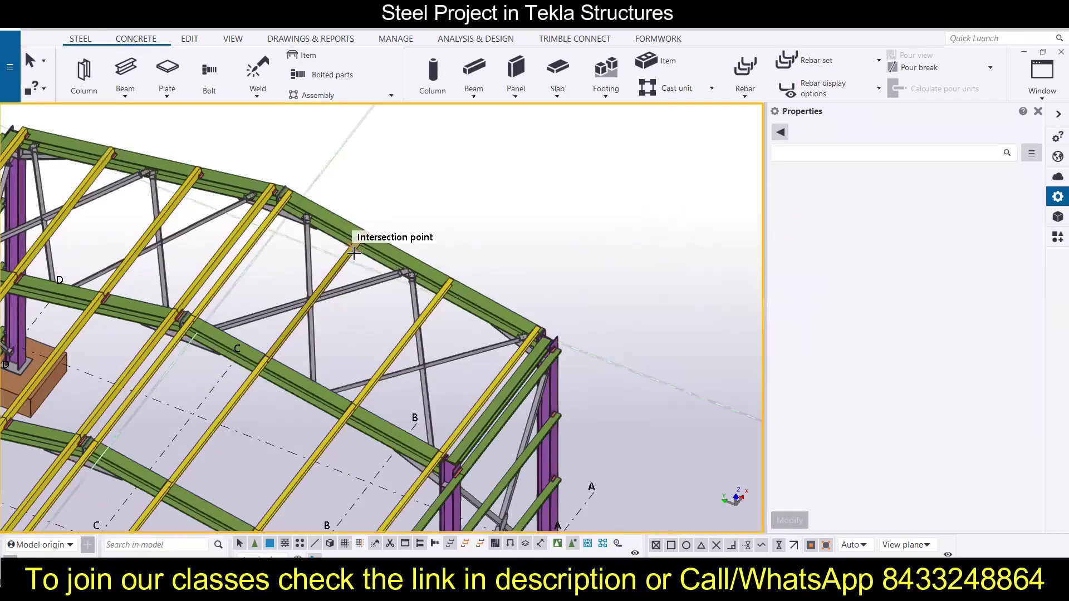
ctrl+middle_drag(287, 253, 418, 256)
scroll(418, 257, down, 3)
scroll(622, 155, up, 4)
middle_drag(622, 156, 653, 122)
scroll(596, 139, up, 5)
scroll(515, 151, down, 5)
scroll(129, 271, up, 3)
scroll(354, 352, up, 1)
middle_drag(287, 311, 384, 328)
scroll(382, 320, down, 3)
scroll(367, 289, up, 1)
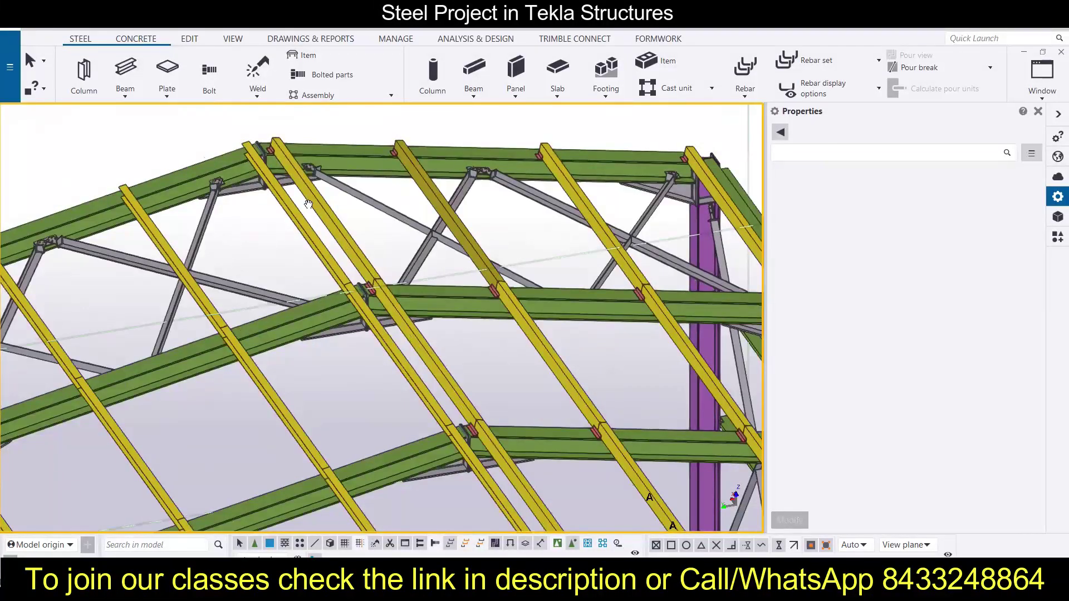
scroll(313, 209, down, 5)
mouse_move(458, 345)
ctrl+middle_down()
mouse_move(428, 365)
mouse_move(193, 210)
ctrl+middle_up()
scroll(105, 238, up, 5)
scroll(284, 193, down, 4)
scroll(145, 265, up, 2)
middle_drag(146, 265, 182, 245)
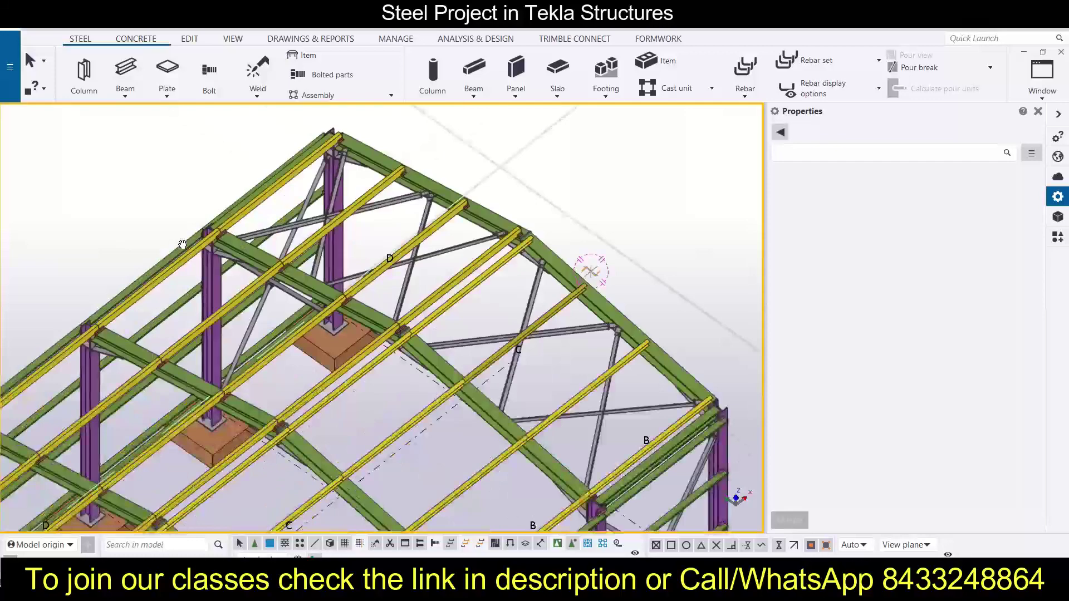
Examine the purlin cleats up close on the intermediate frames' rafters, comparing the two roof slopes
scroll(183, 244, up, 3)
scroll(354, 348, down, 3)
ctrl+middle_drag(354, 348, 309, 369)
scroll(345, 341, up, 3)
scroll(343, 334, down, 6)
scroll(256, 349, up, 5)
middle_drag(256, 350, 333, 323)
scroll(201, 485, up, 2)
scroll(198, 479, down, 2)
scroll(195, 462, up, 3)
middle_drag(195, 462, 196, 423)
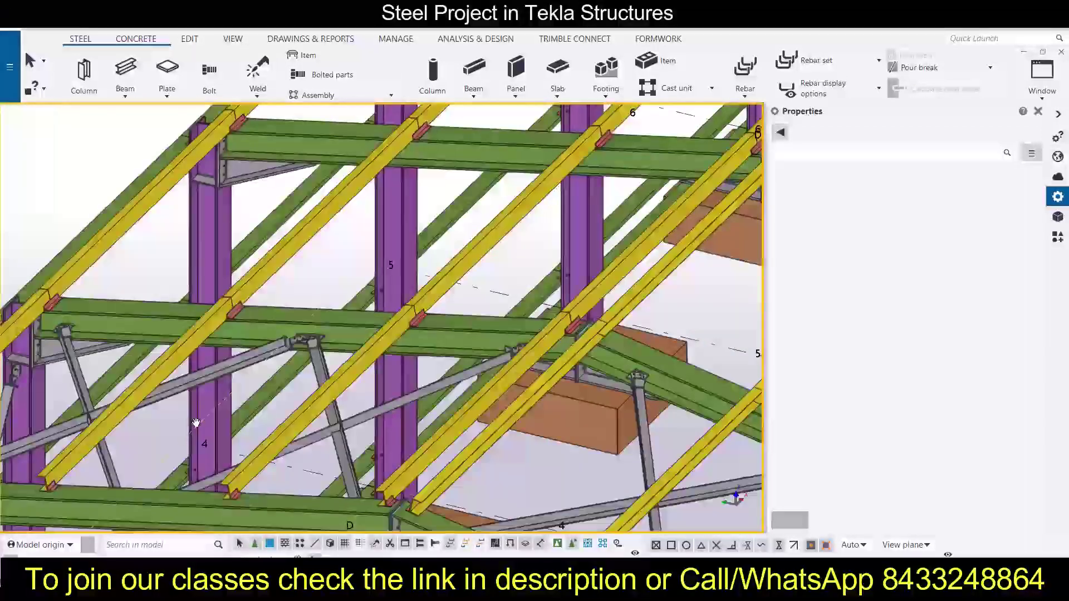
scroll(196, 423, down, 5)
scroll(196, 423, up, 4)
scroll(377, 444, down, 6)
scroll(544, 251, up, 8)
scroll(542, 251, down, 6)
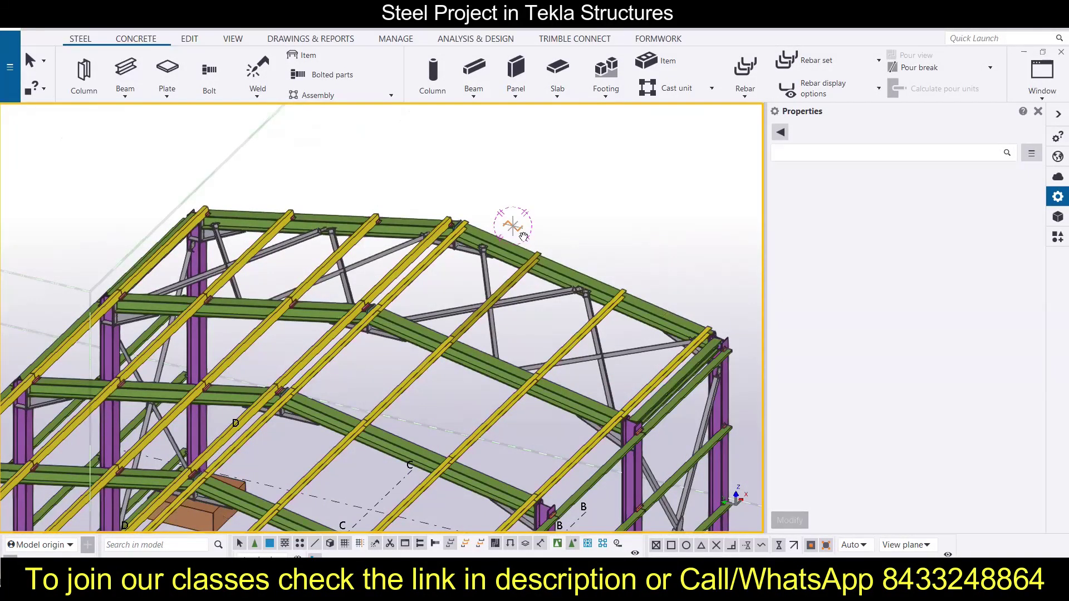
Review the roof purlins and cleats from the building's other end, finishing with an overview of the whole structure
ctrl+middle_drag(537, 264, 256, 374)
scroll(124, 289, down, 8)
scroll(191, 188, up, 10)
scroll(199, 180, down, 1)
scroll(200, 181, down, 10)
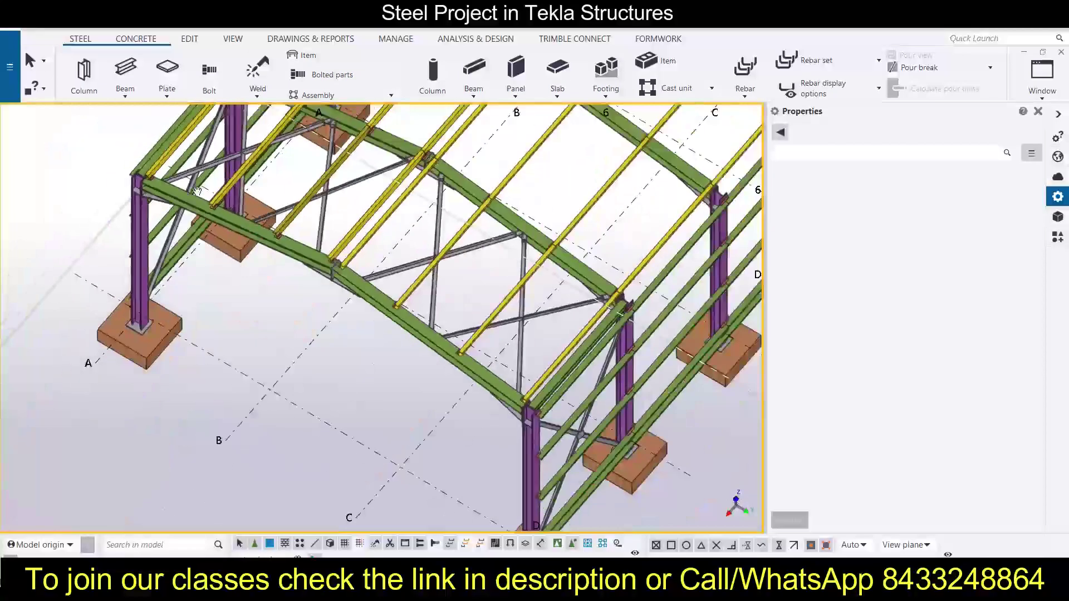
ctrl+middle_drag(404, 264, 117, 193)
scroll(330, 367, up, 3)
scroll(32, 224, up, 5)
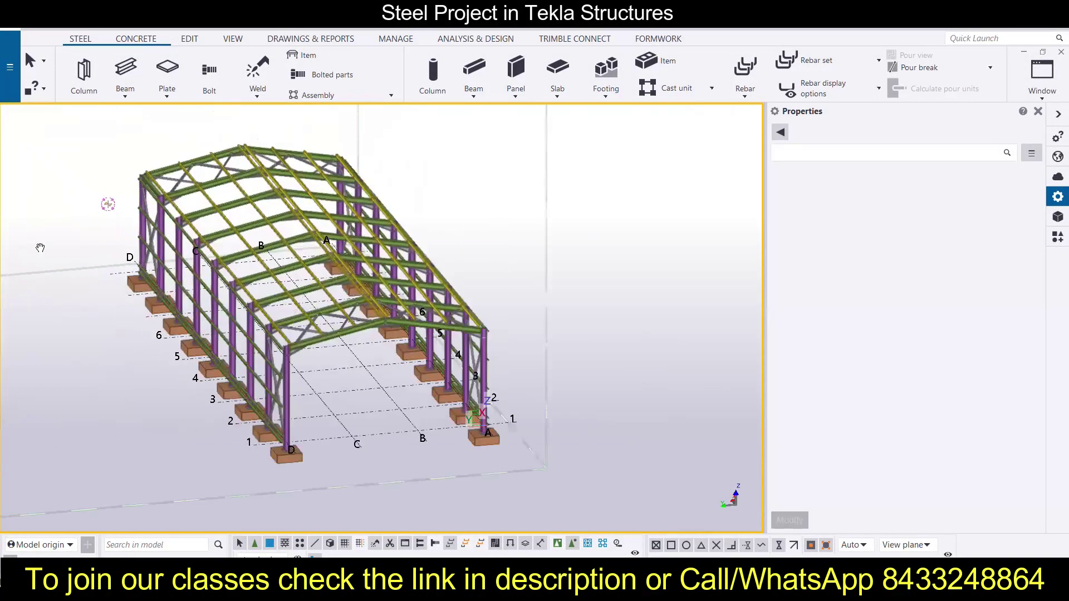